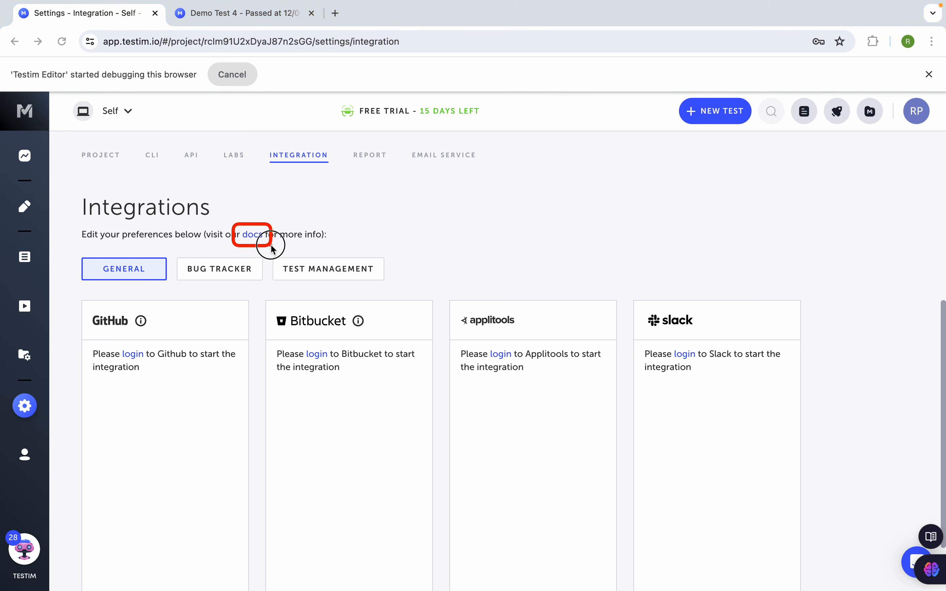
Open the Testim documentation from the Integrations settings and skim the overview page.
{"action": "left_click", "coordinate": [253, 235]}
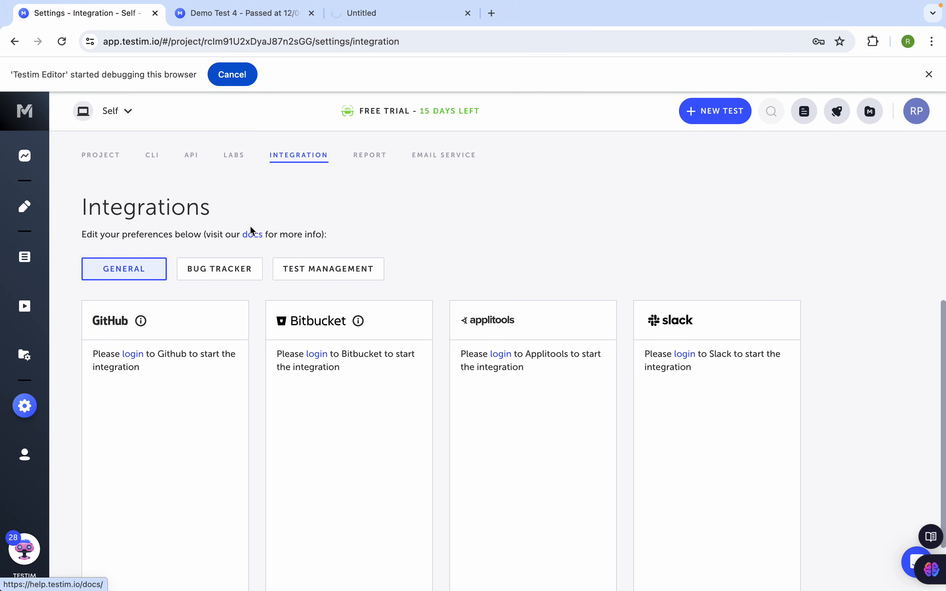
{"action": "left_click", "coordinate": [380, 15]}
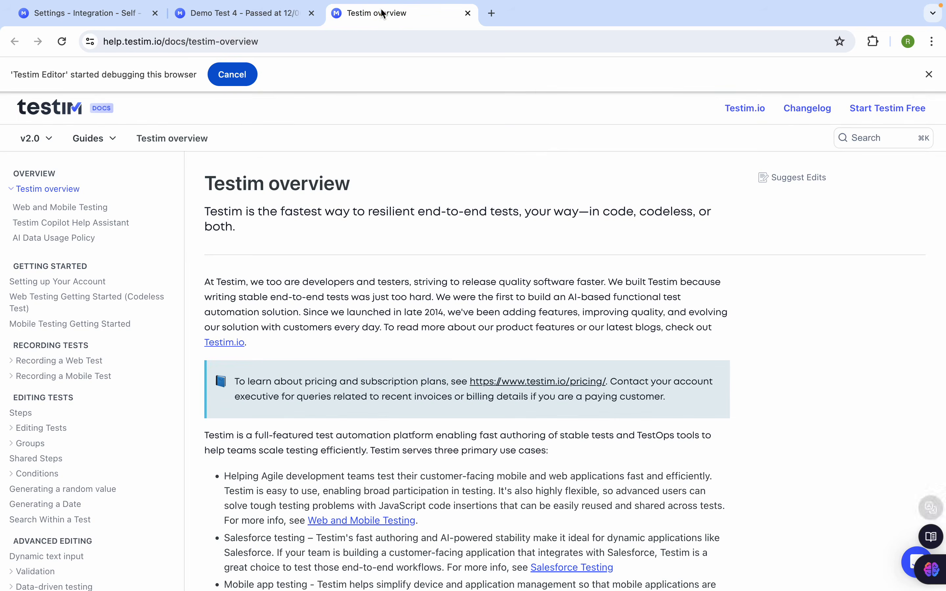
{"action": "scroll", "coordinate": [333, 277], "scroll_direction": "down", "scroll_amount": 3}
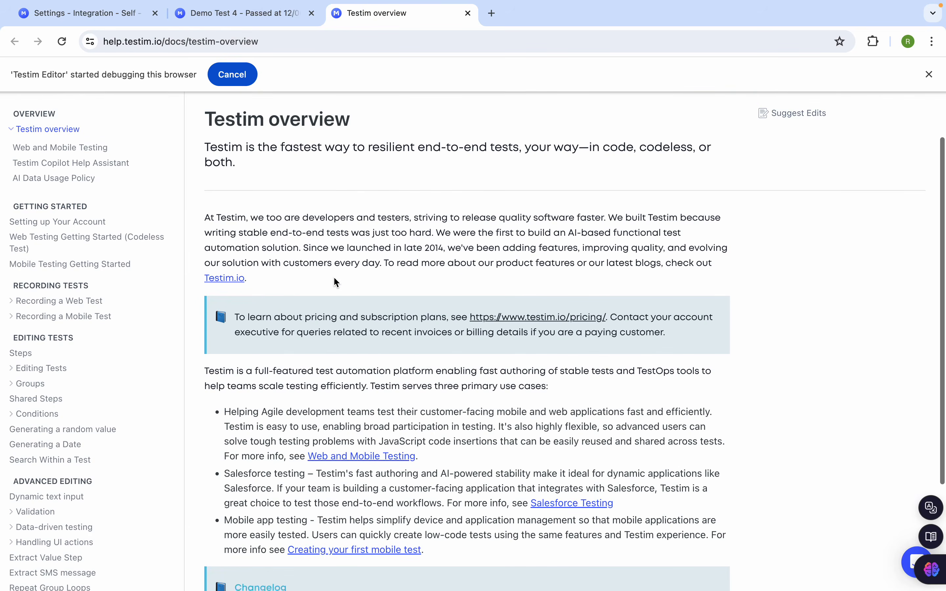
{"action": "scroll", "coordinate": [334, 276], "scroll_direction": "up", "scroll_amount": 4}
Return to the Integrations settings and view the Test Management and Bug Tracker options.
{"action": "left_click", "coordinate": [257, 16]}
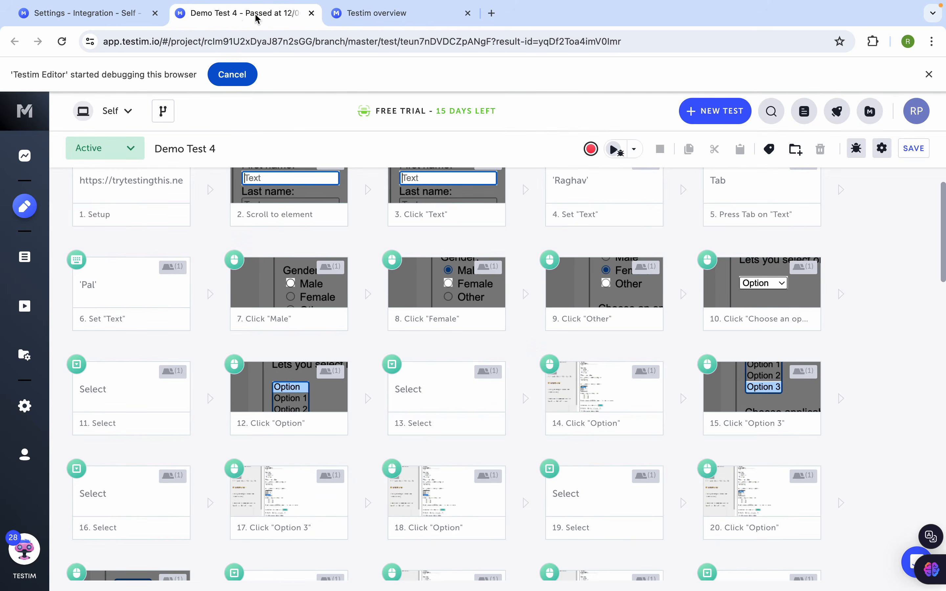
{"action": "left_click", "coordinate": [102, 18]}
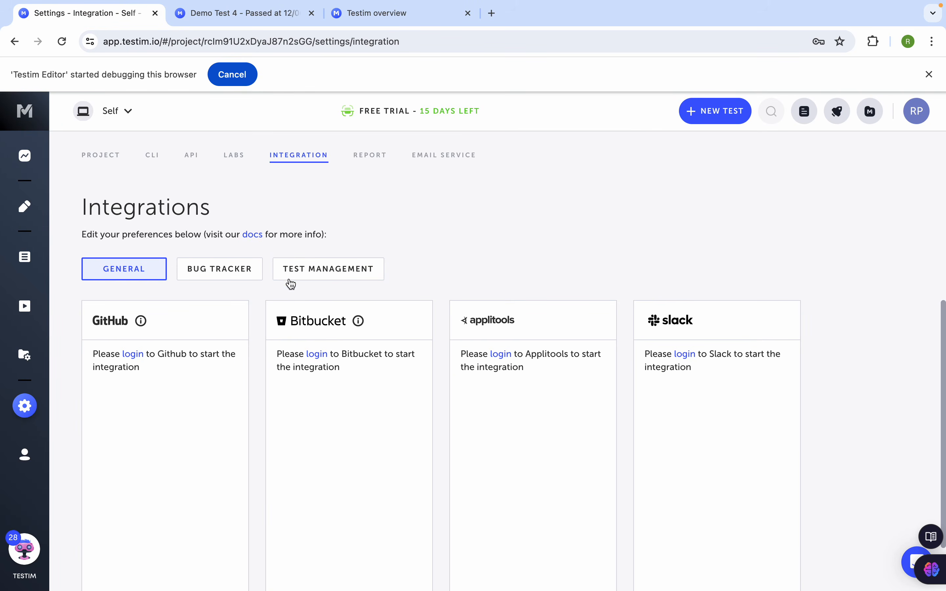
{"action": "left_click", "coordinate": [304, 271]}
{"action": "left_click", "coordinate": [217, 274]}
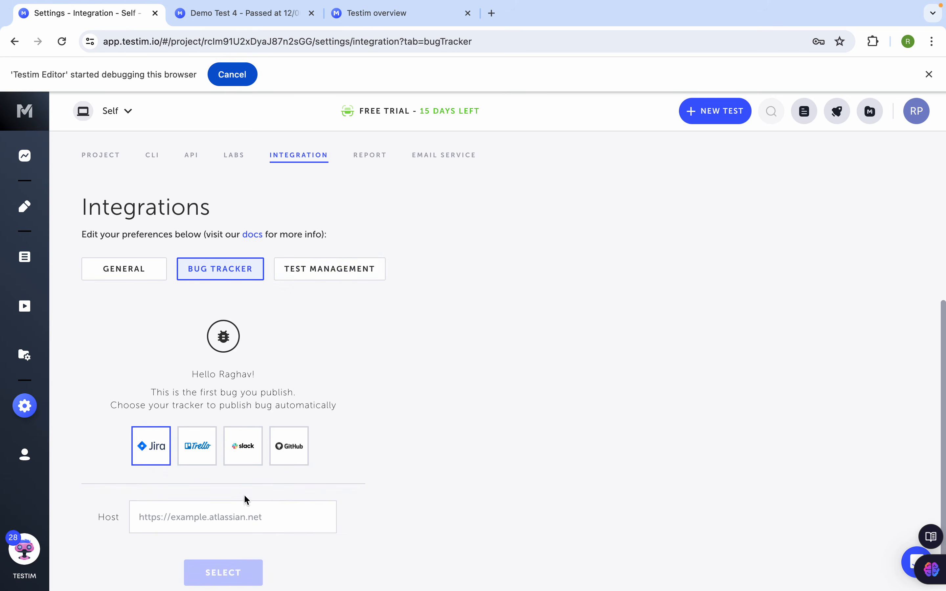
Search the web for "testim integrations" in a new browser tab and view the Integrations Overview help page in its own tab.
{"action": "left_click", "coordinate": [492, 13]}
{"action": "type", "text": "testim integr"}
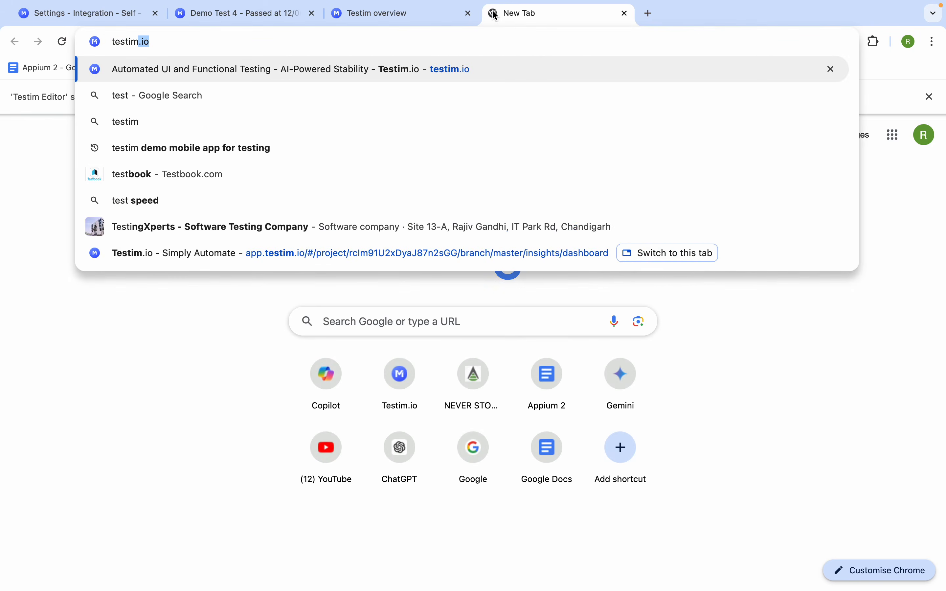
{"action": "type", "text": "ations"}
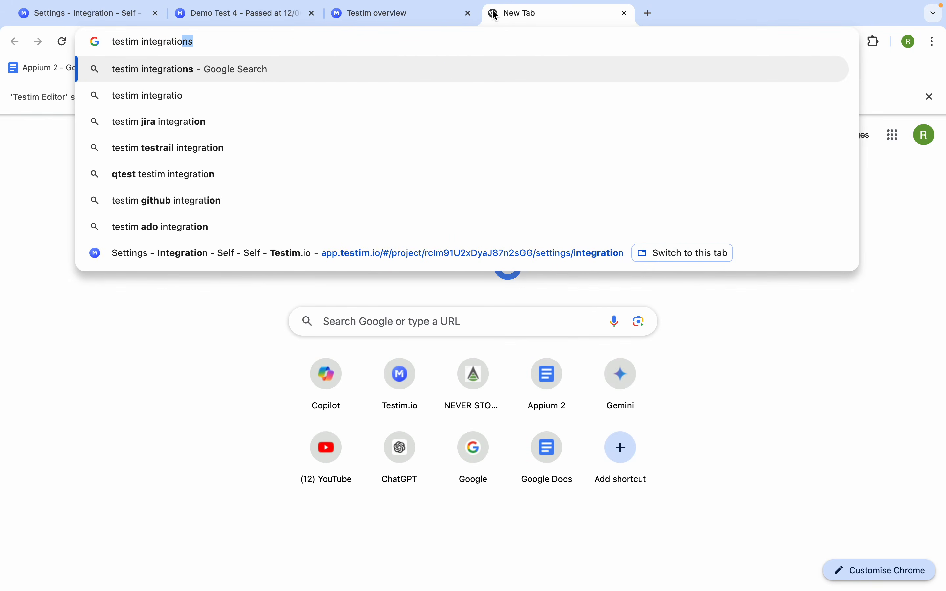
{"action": "key", "text": "Return"}
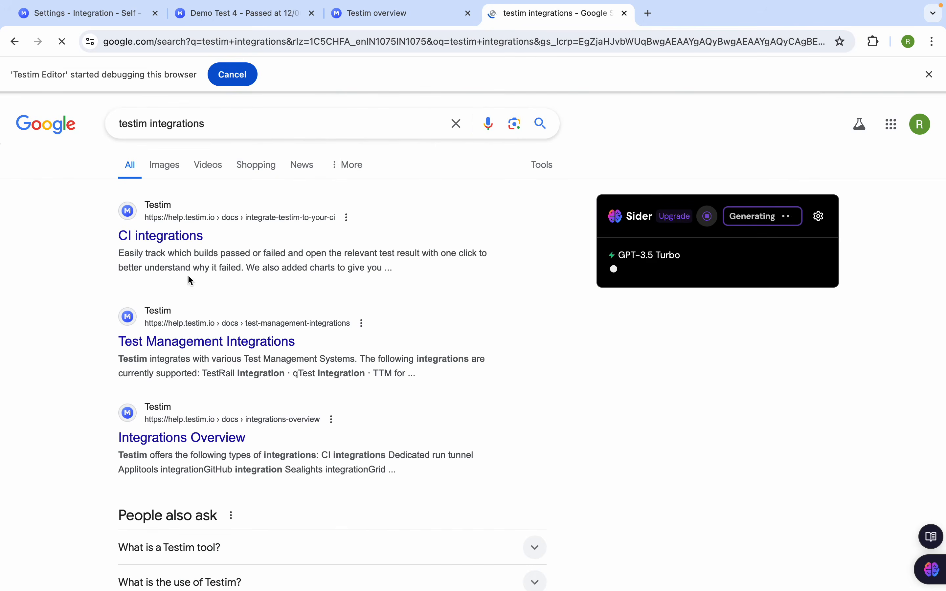
{"action": "left_click", "coordinate": [198, 442], "text": "super"}
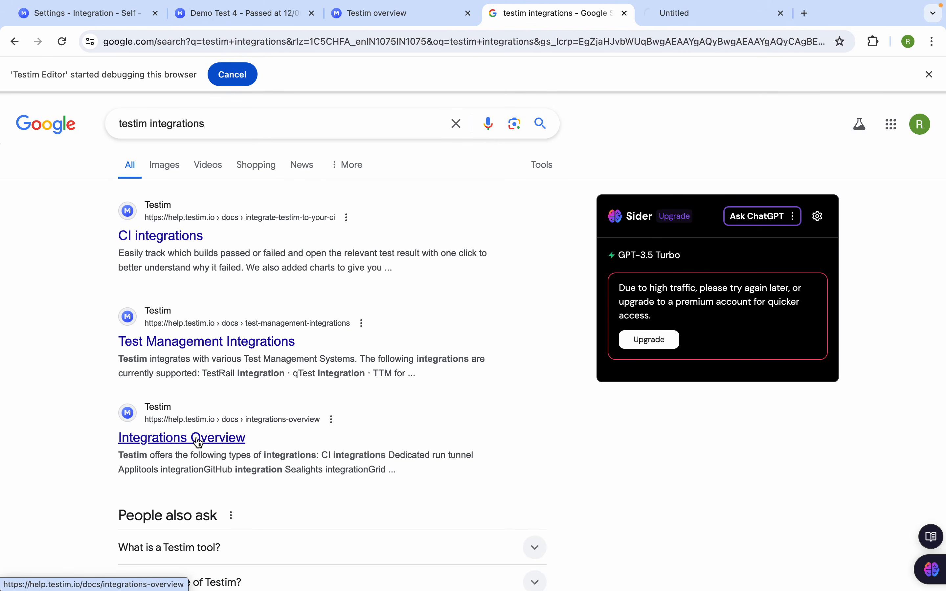
{"action": "left_click", "coordinate": [697, 12]}
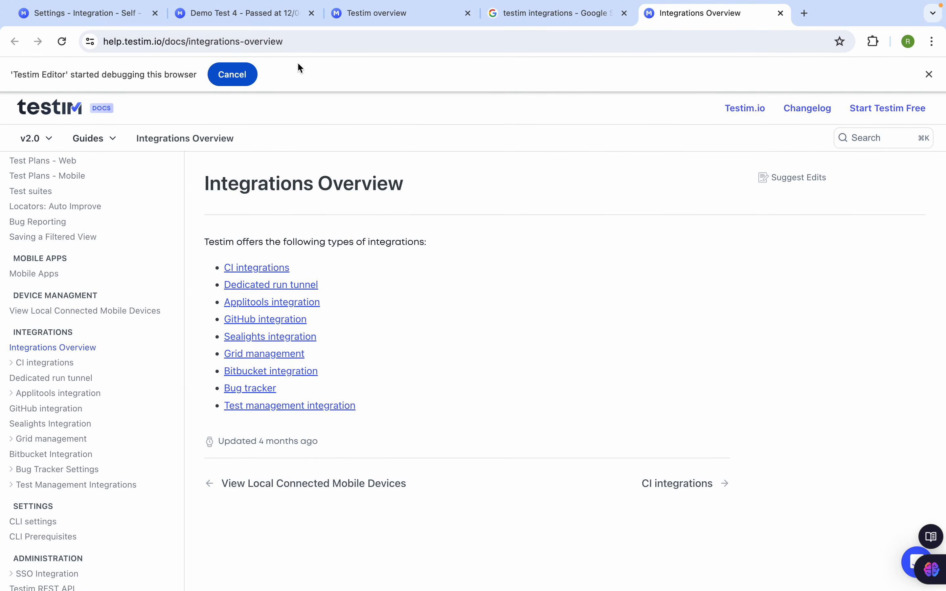
{"action": "left_click_drag", "start_coordinate": [210, 182], "coordinate": [405, 183]}
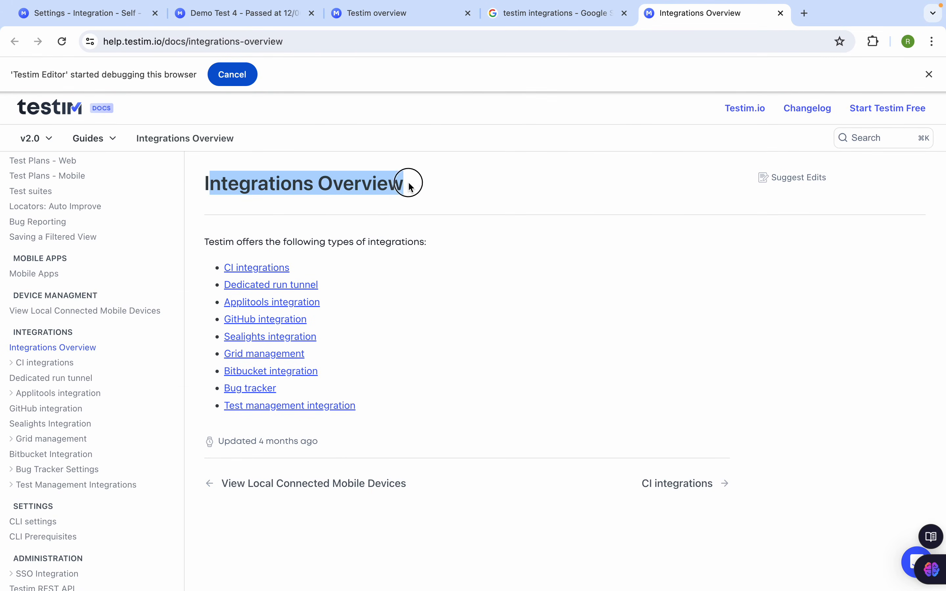
{"action": "left_click", "coordinate": [108, 8]}
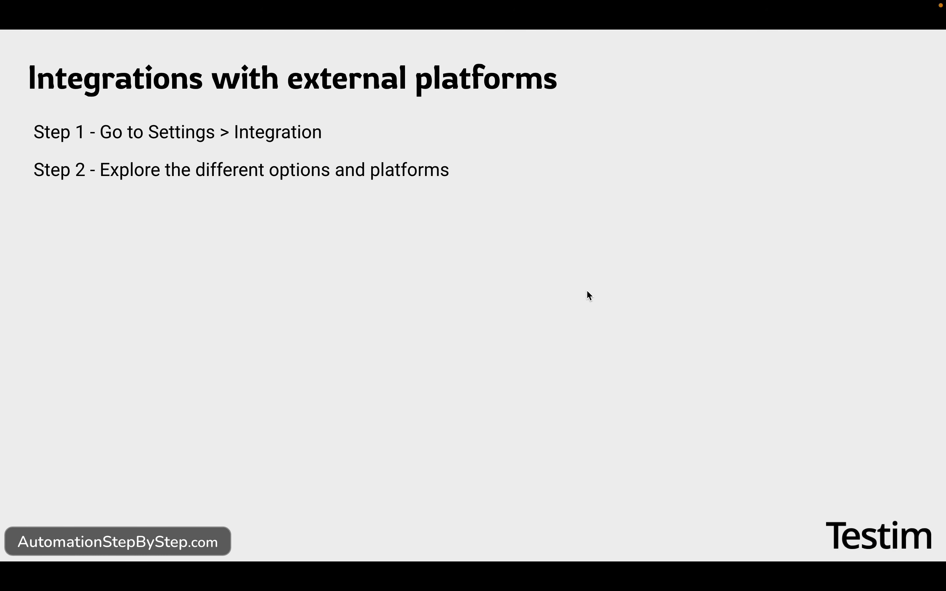
{"action": "key", "text": "Right"}
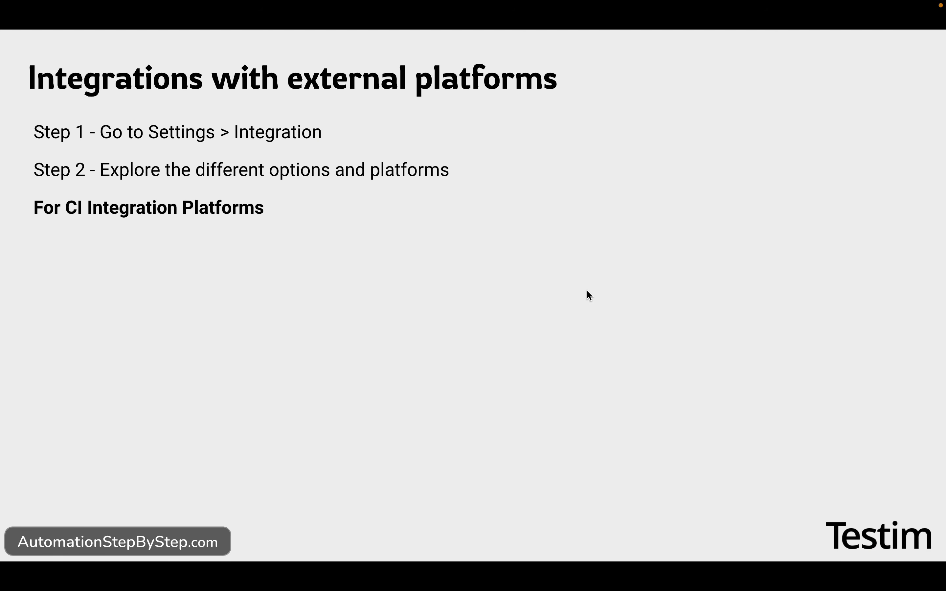
{"action": "key", "text": "Right"}
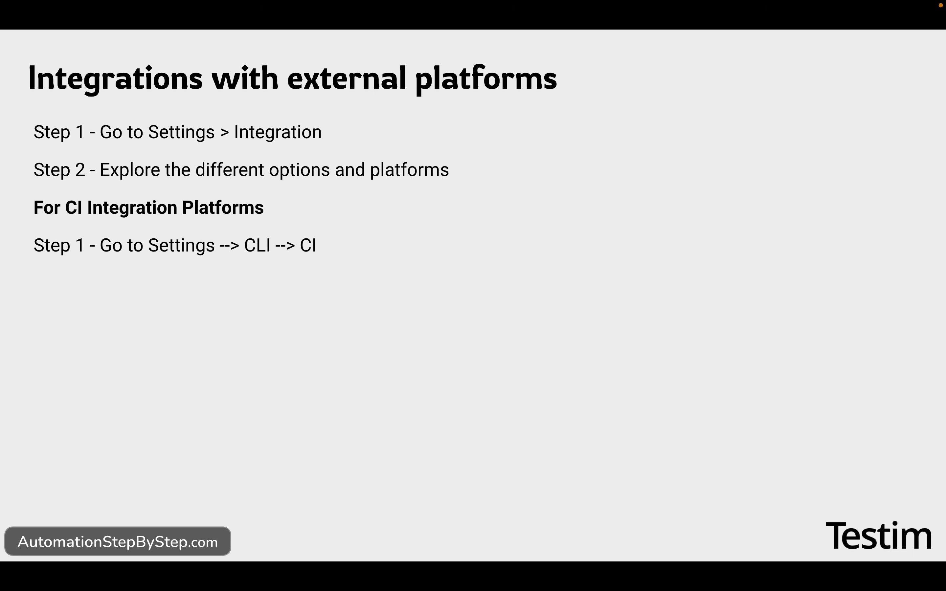
{"action": "key", "text": "ctrl+Right"}
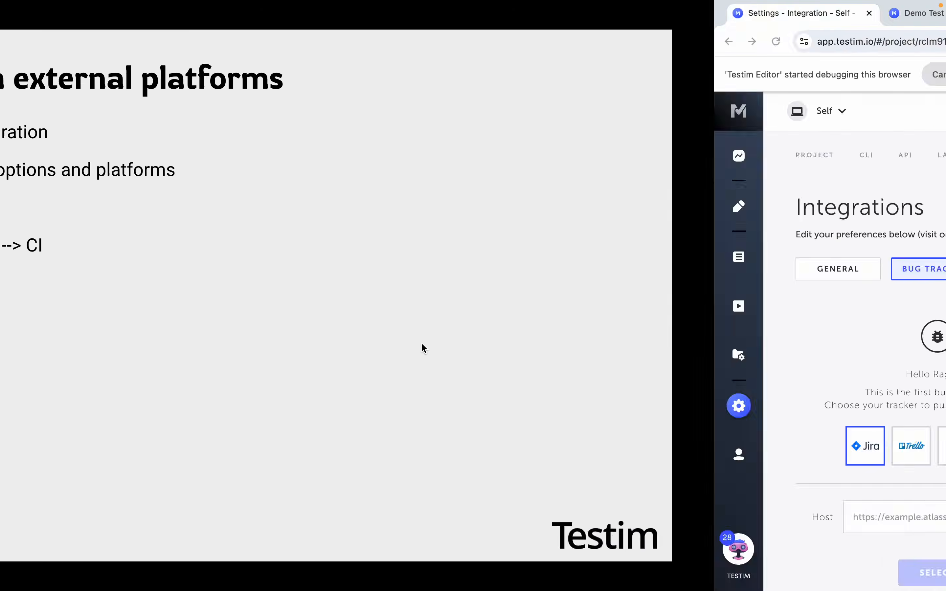
Open the project's CLI settings, browse the available CI platforms and choose Azure pipelines.
{"action": "left_click", "coordinate": [25, 405]}
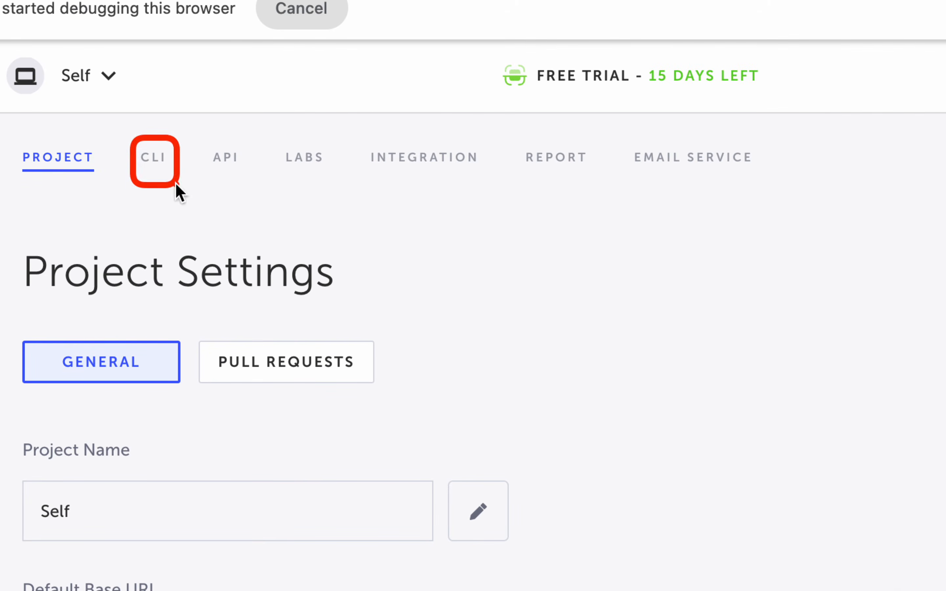
{"action": "left_click", "coordinate": [154, 159]}
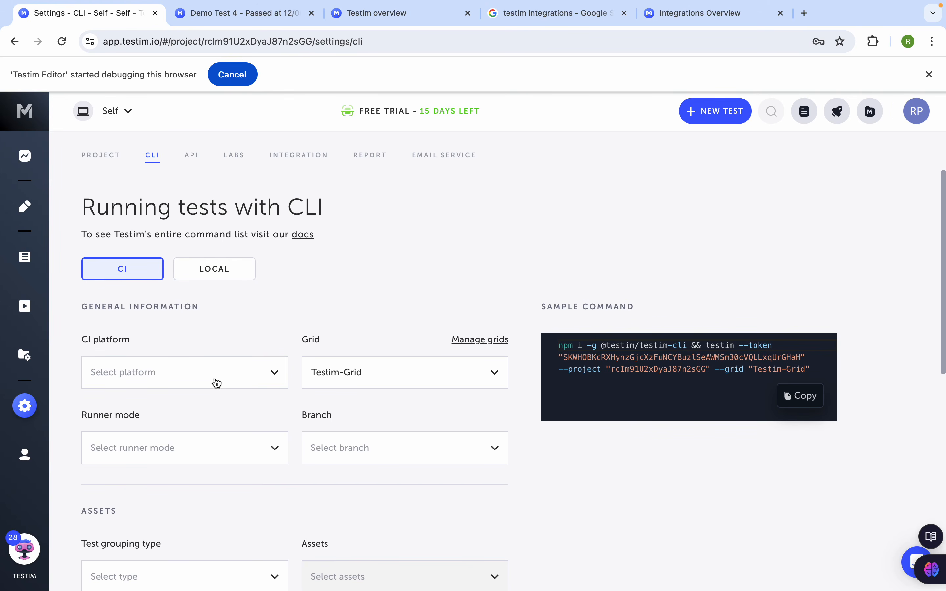
{"action": "scroll", "coordinate": [217, 383], "scroll_direction": "down", "scroll_amount": 4}
{"action": "left_click", "coordinate": [180, 216]}
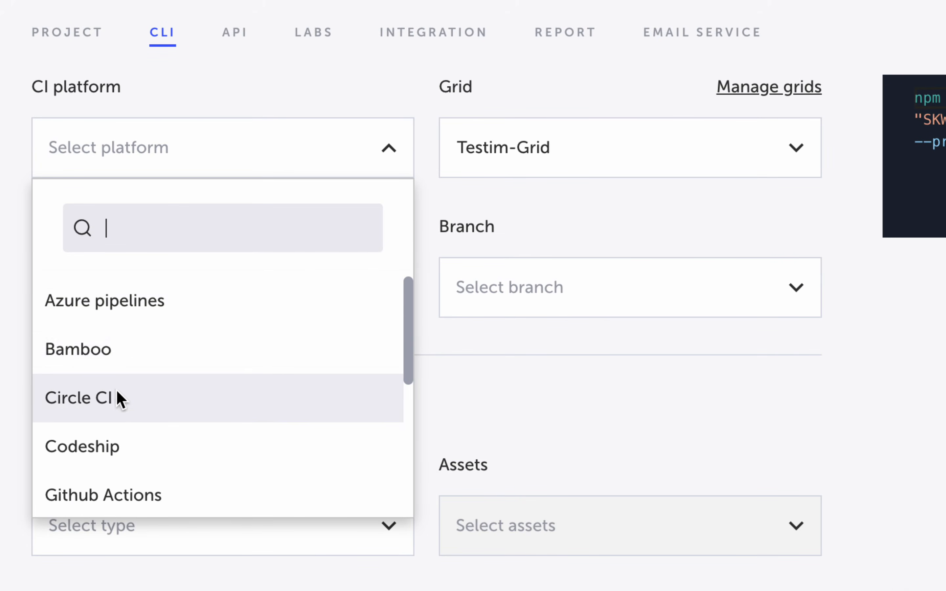
{"action": "scroll", "coordinate": [117, 391], "scroll_direction": "down", "scroll_amount": 4}
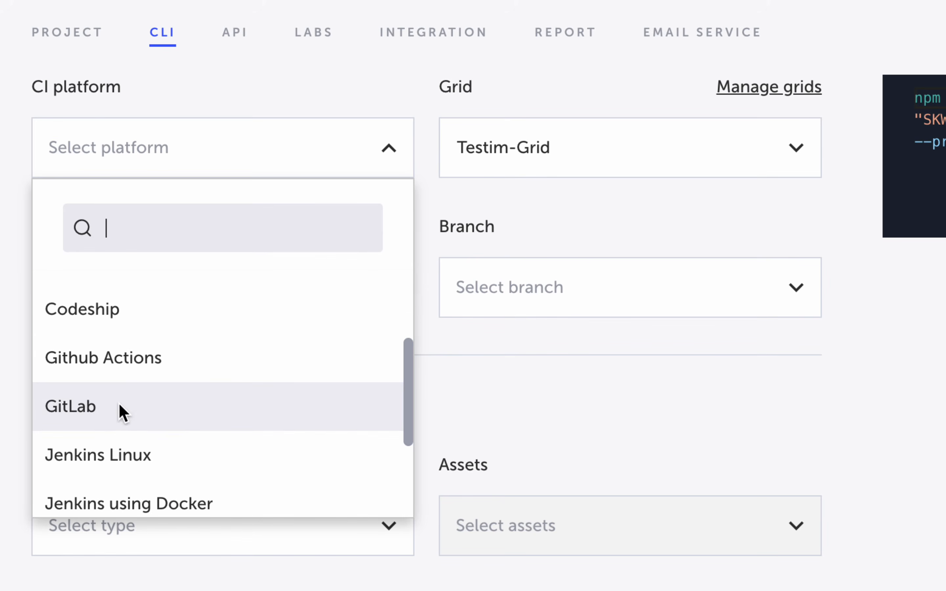
{"action": "scroll", "coordinate": [119, 407], "scroll_direction": "down", "scroll_amount": 4}
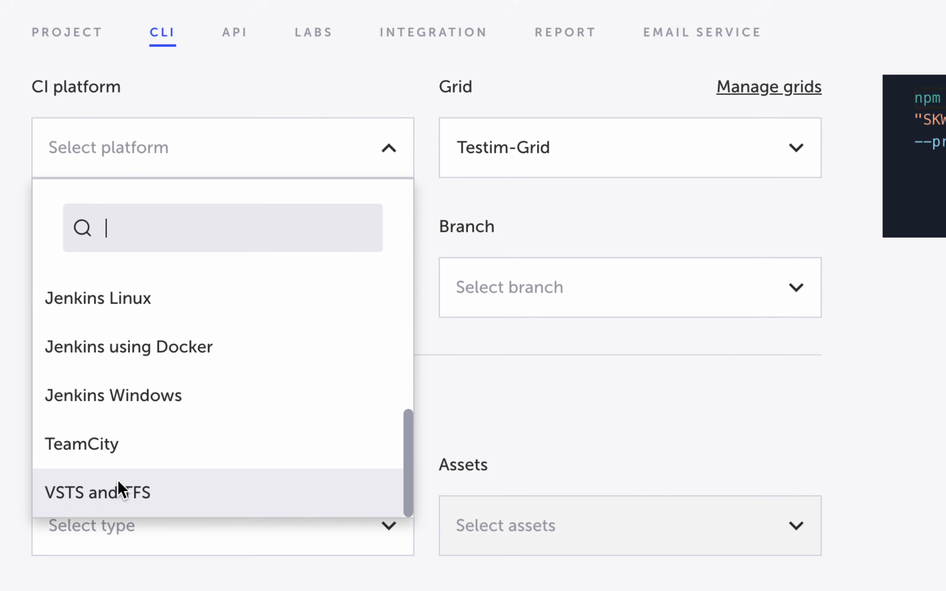
{"action": "scroll", "coordinate": [109, 423], "scroll_direction": "up", "scroll_amount": 8}
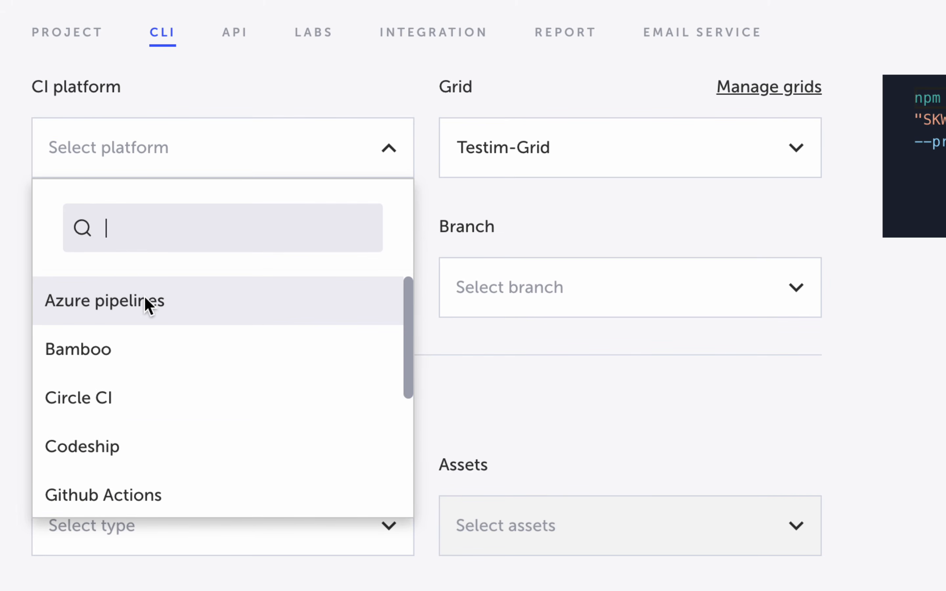
{"action": "left_click", "coordinate": [117, 315]}
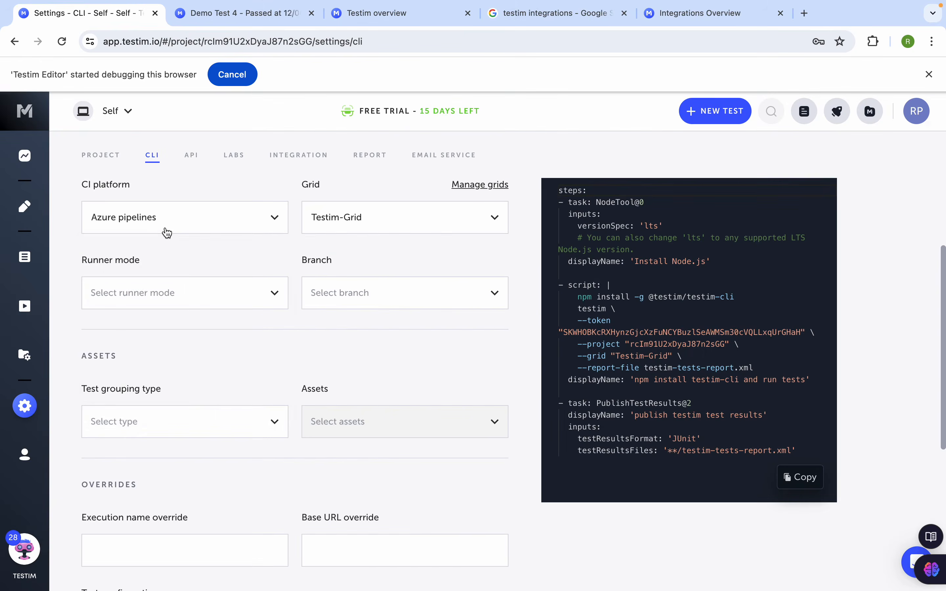
Reselect Azure pipelines as the CI platform and highlight the entire sample command.
{"action": "left_click", "coordinate": [186, 164]}
{"action": "left_click", "coordinate": [145, 351]}
{"action": "left_click", "coordinate": [152, 216]}
{"action": "left_click", "coordinate": [152, 300]}
{"action": "left_click_drag", "start_coordinate": [790, 448], "coordinate": [558, 186]}
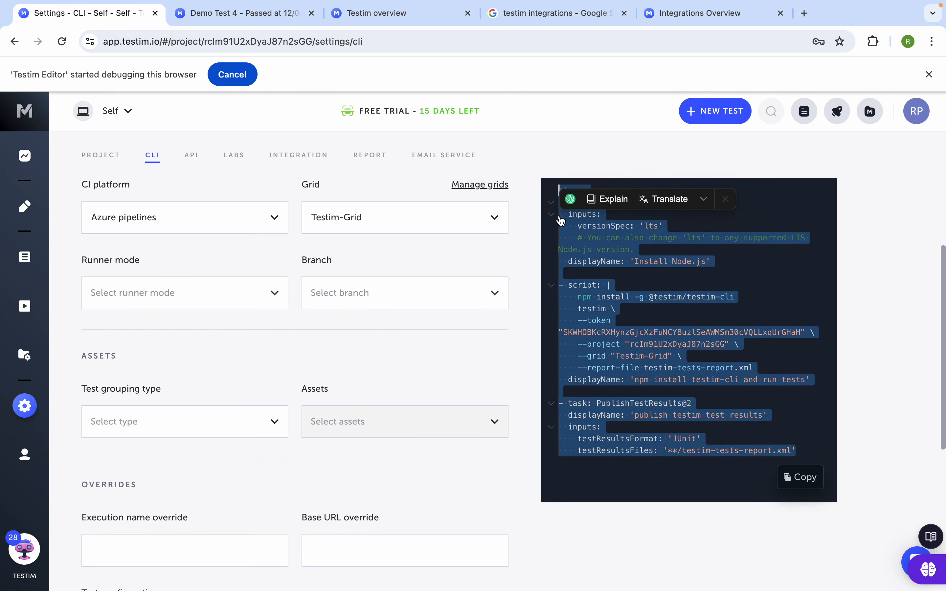
{"action": "scroll", "coordinate": [219, 262], "scroll_direction": "up", "scroll_amount": 4}
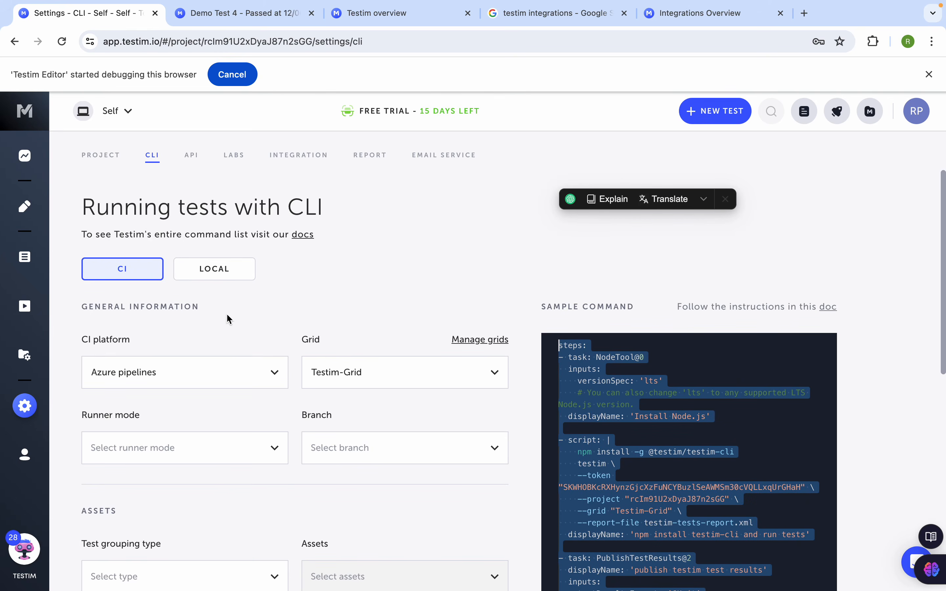
Open the CI integrations guide from the Integrations Overview page and review its list of platform-specific guides.
{"action": "left_click", "coordinate": [714, 14]}
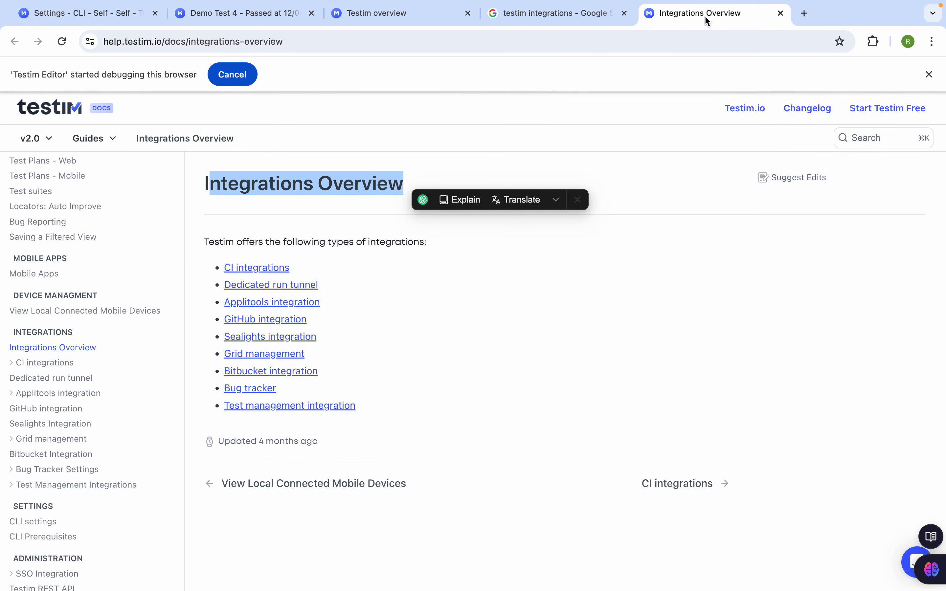
{"action": "left_click", "coordinate": [247, 273]}
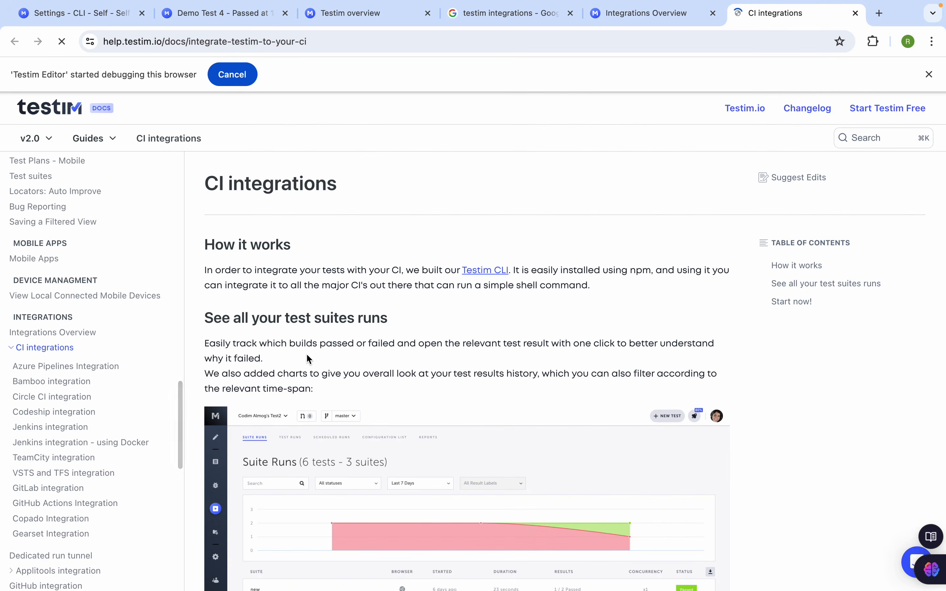
{"action": "scroll", "coordinate": [306, 353], "scroll_direction": "down", "scroll_amount": 10}
{"action": "scroll", "coordinate": [306, 353], "scroll_direction": "down", "scroll_amount": 10}
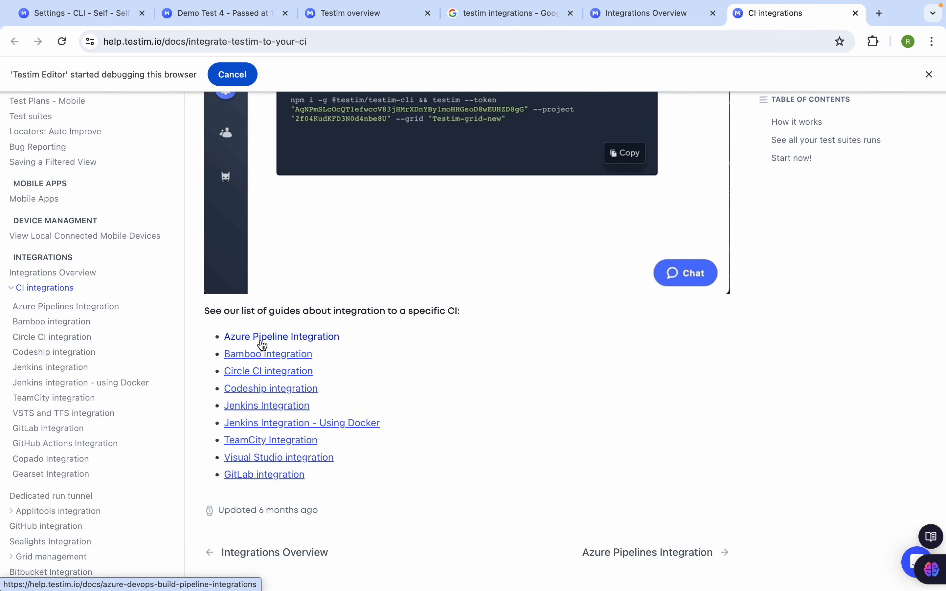
Open the Azure Pipeline Integration guide in a new browser tab, skim it and return to the project's CLI settings.
{"action": "left_click", "coordinate": [263, 345], "text": "super"}
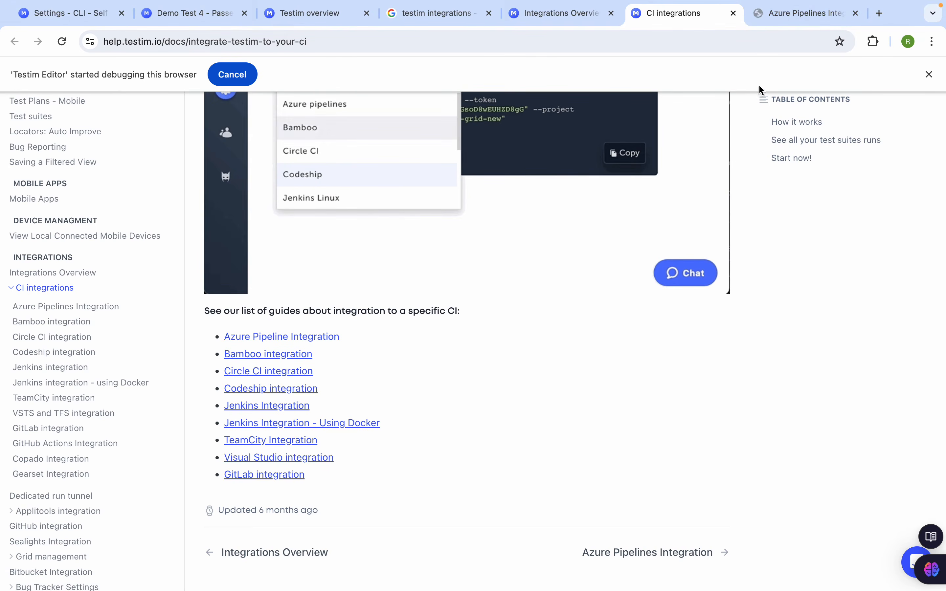
{"action": "left_click", "coordinate": [806, 13]}
{"action": "scroll", "coordinate": [416, 409], "scroll_direction": "down", "scroll_amount": 4}
{"action": "scroll", "coordinate": [415, 409], "scroll_direction": "down", "scroll_amount": 5}
{"action": "scroll", "coordinate": [415, 409], "scroll_direction": "up", "scroll_amount": 10}
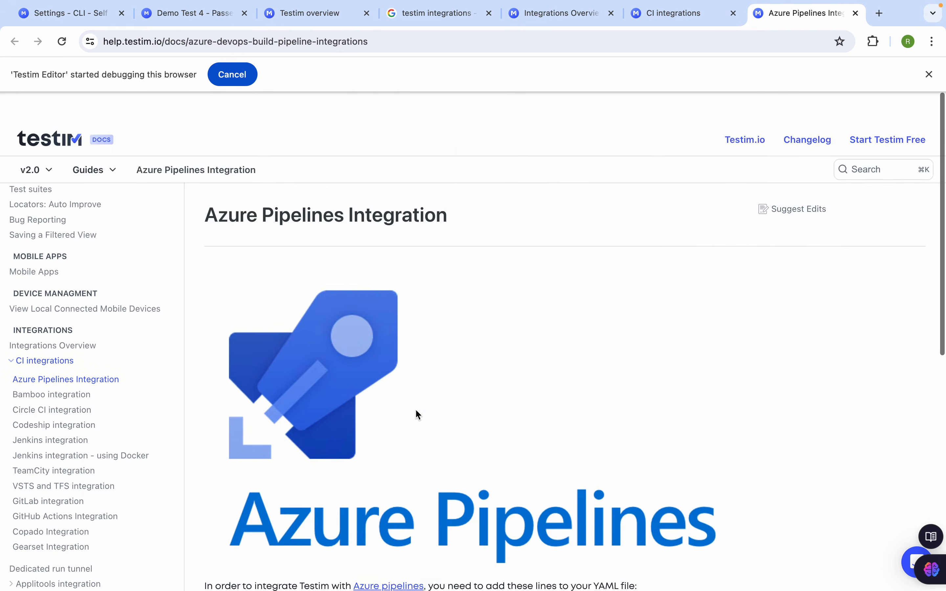
{"action": "scroll", "coordinate": [416, 409], "scroll_direction": "down", "scroll_amount": 1}
{"action": "left_click", "coordinate": [73, 22]}
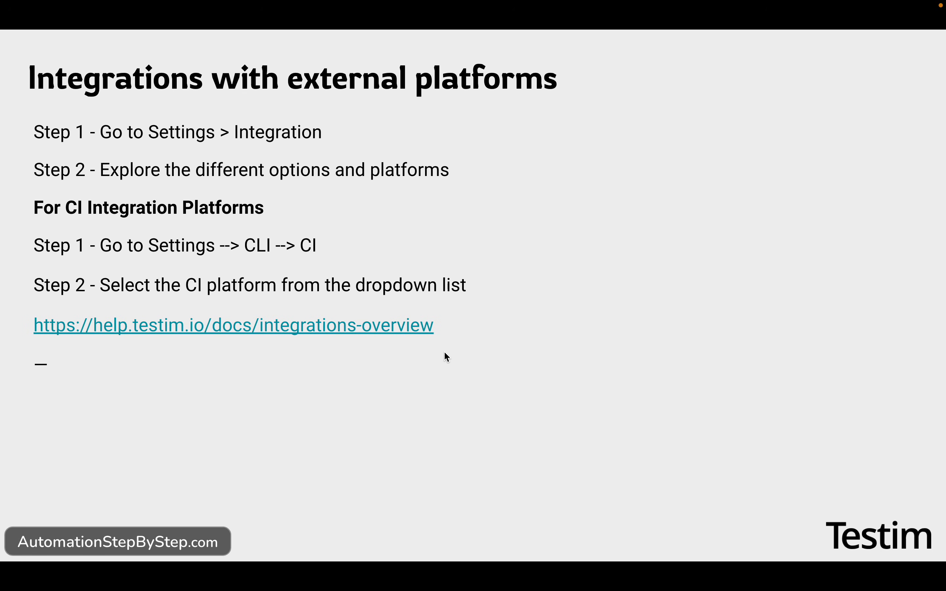
{"action": "key", "text": "Right"}
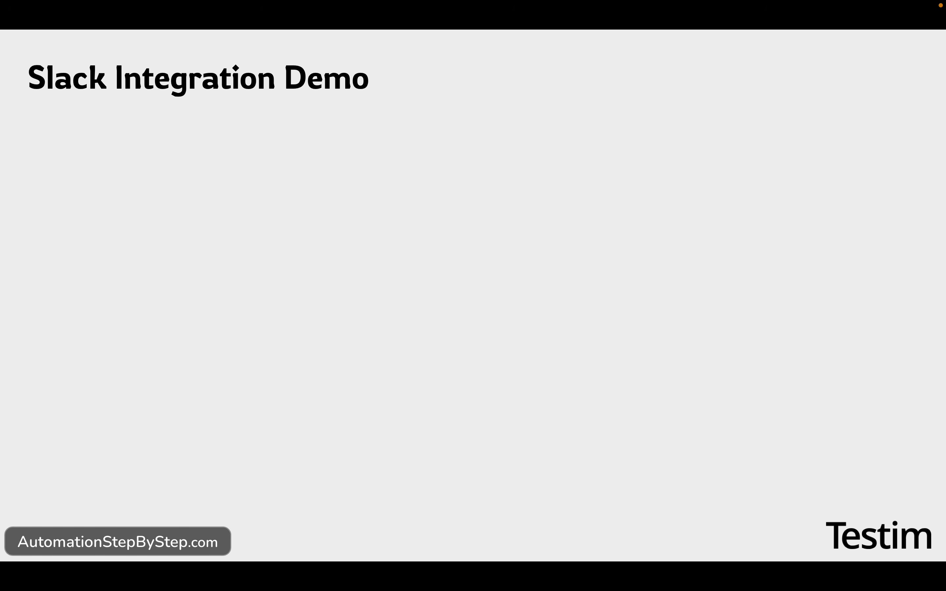
{"action": "key", "text": "Right"}
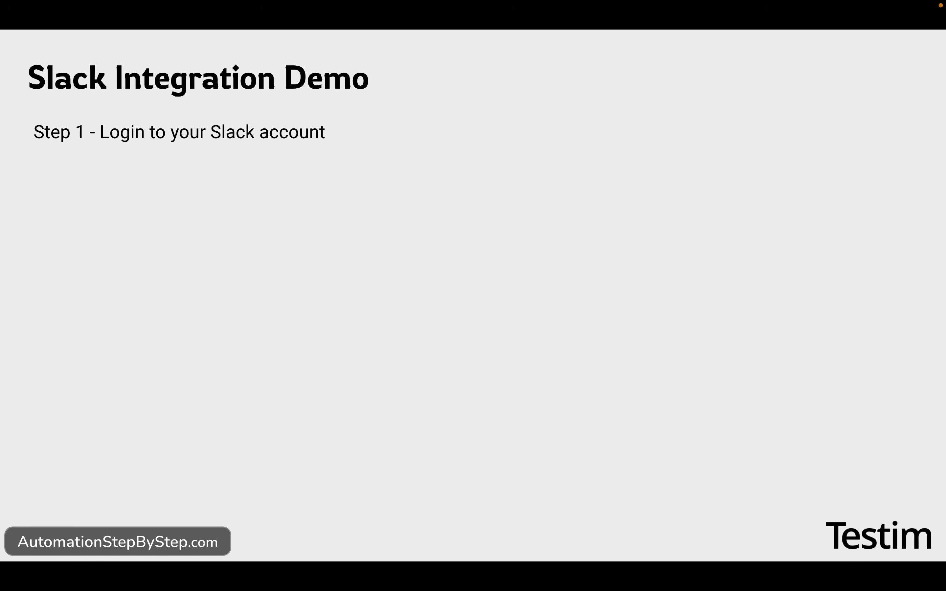
{"action": "key", "text": "ctrl+Right"}
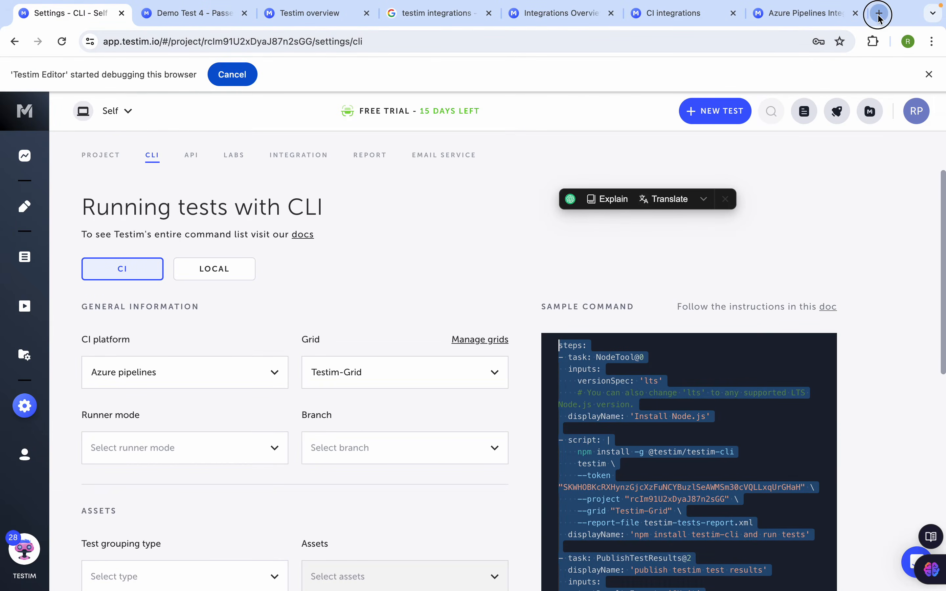
Load the slack.com home page in a new browser tab, bypassing the workspace-creation login page.
{"action": "left_click", "coordinate": [879, 18]}
{"action": "type", "text": "sl"}
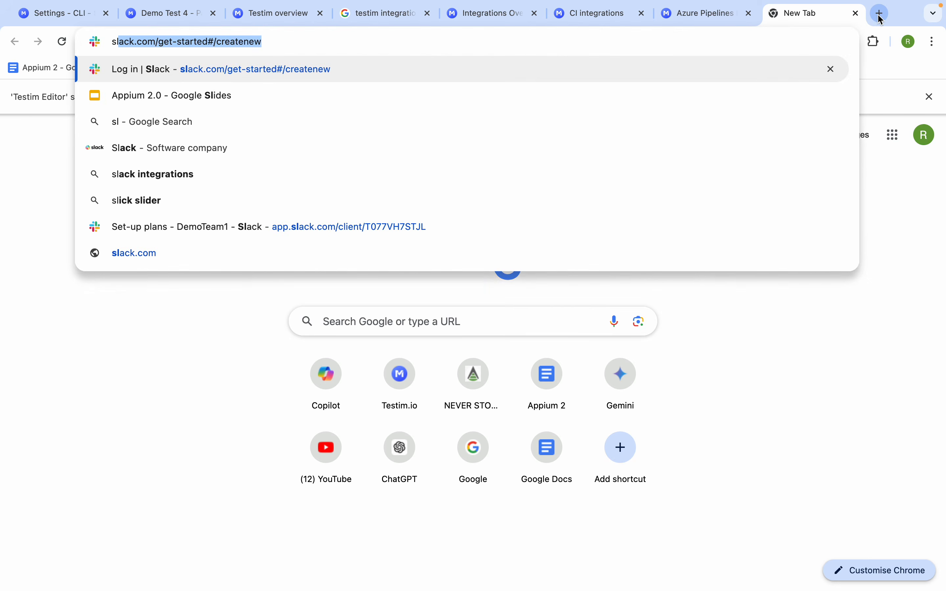
{"action": "key", "text": "Return"}
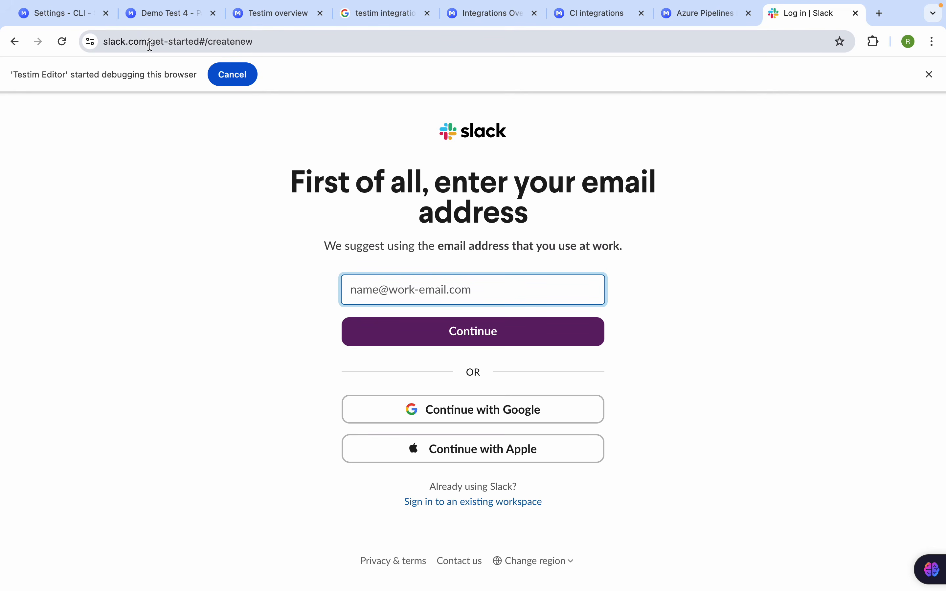
{"action": "left_click_drag", "start_coordinate": [150, 46], "coordinate": [359, 46]}
{"action": "key", "text": "BackSpace"}
{"action": "key", "text": "Return"}
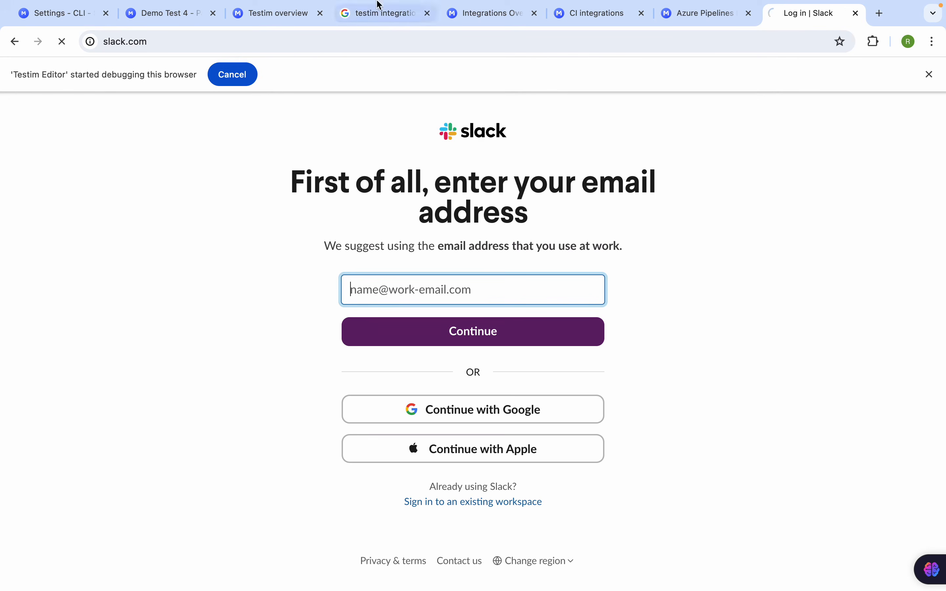
{"action": "mouse_move", "coordinate": [395, 5]}
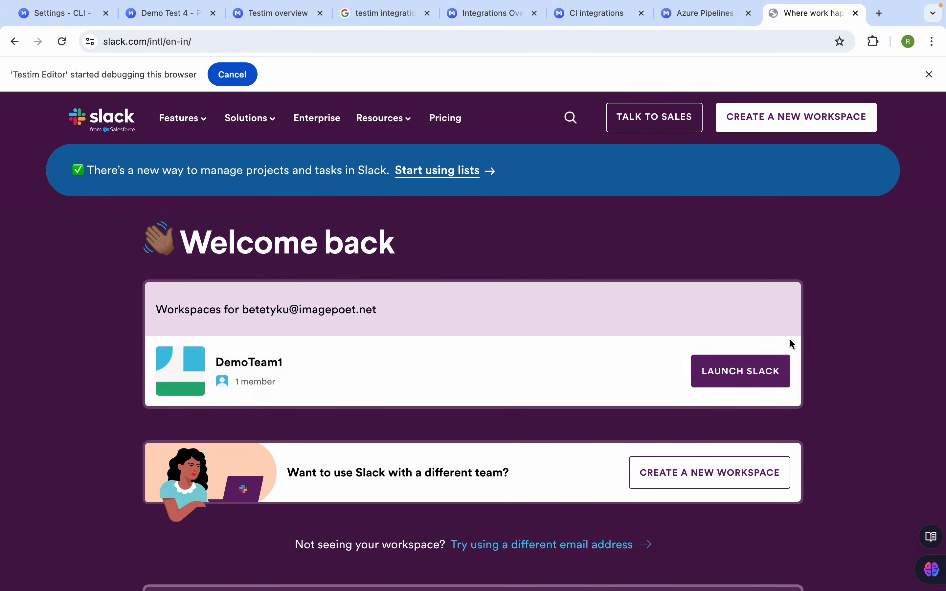
Launch the DemoTeam1 workspace, dismiss the #project channel introduction and look over the workspace's menu.
{"action": "left_click", "coordinate": [734, 370]}
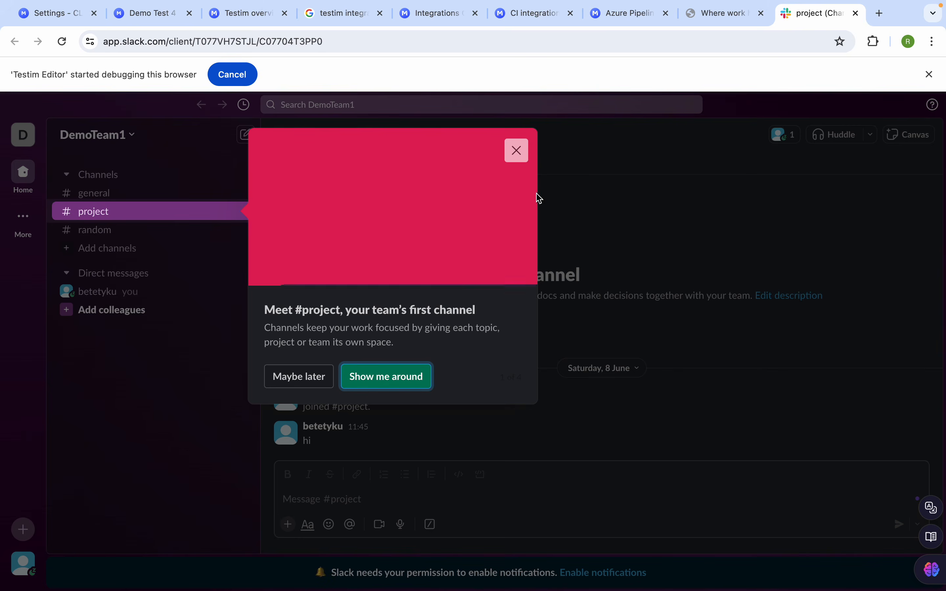
{"action": "left_click", "coordinate": [517, 150]}
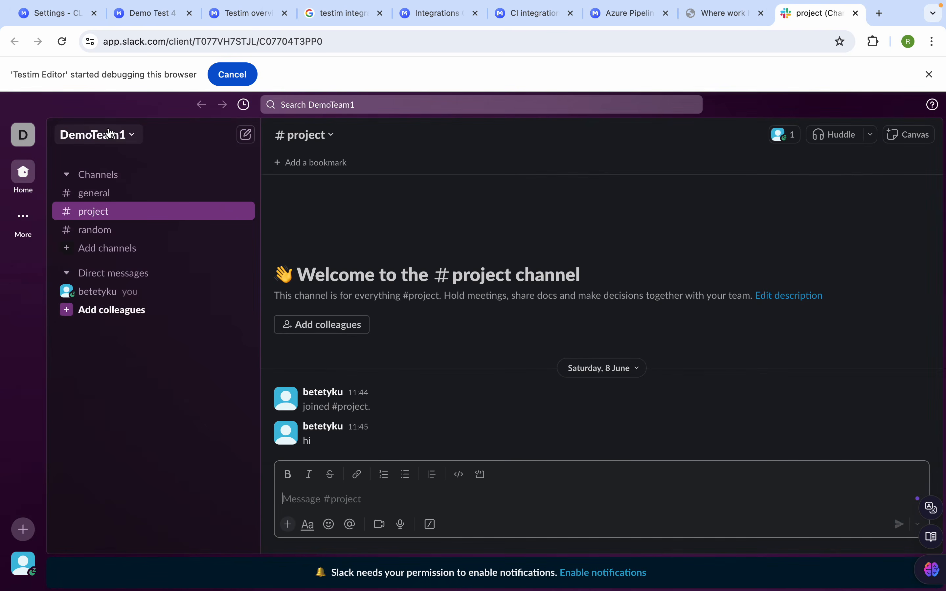
{"action": "left_click", "coordinate": [128, 146]}
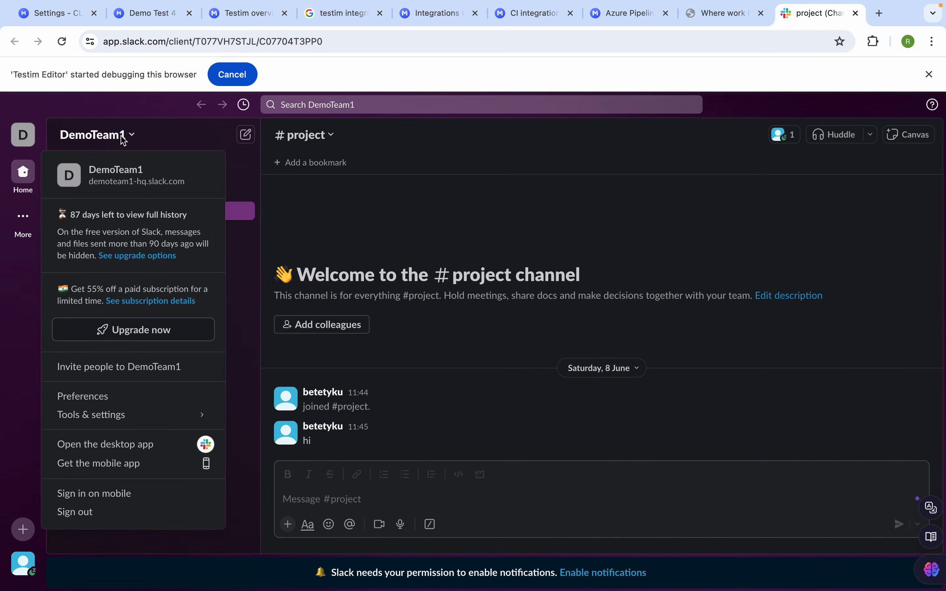
{"action": "key", "text": "Escape"}
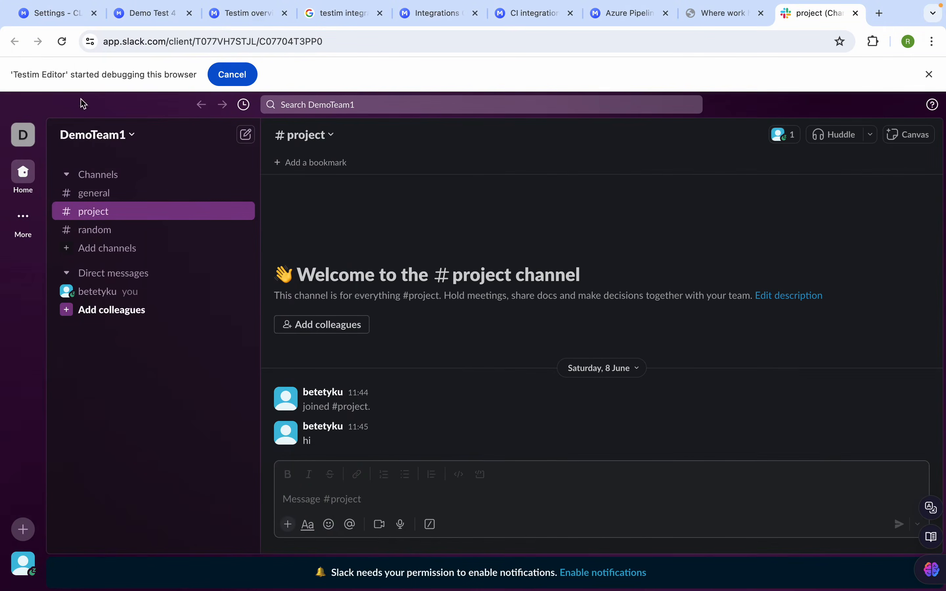
Return to Testim's integration settings, choose Slack as the bug tracker and request adding Testim to Slack.
{"action": "left_click", "coordinate": [60, 16]}
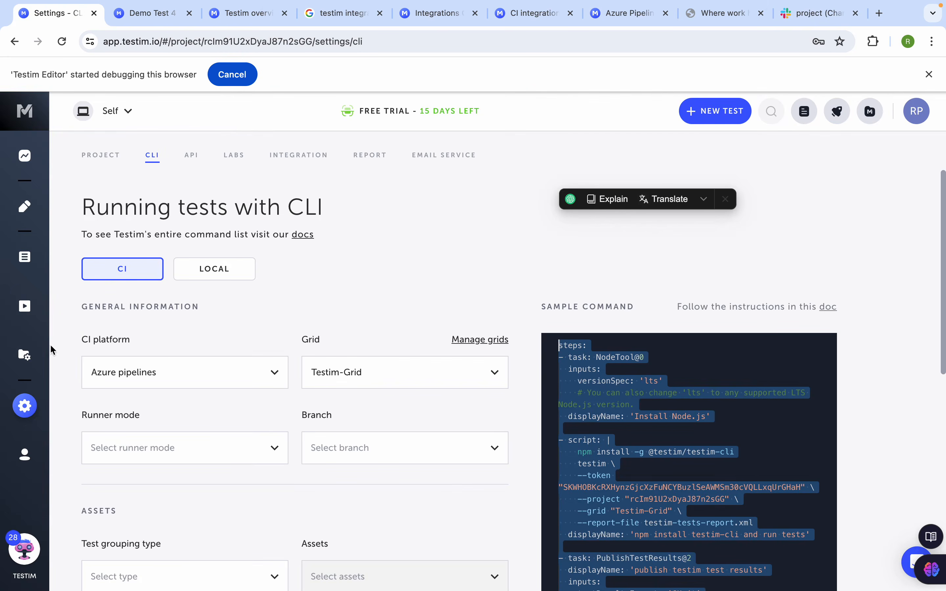
{"action": "left_click", "coordinate": [26, 410]}
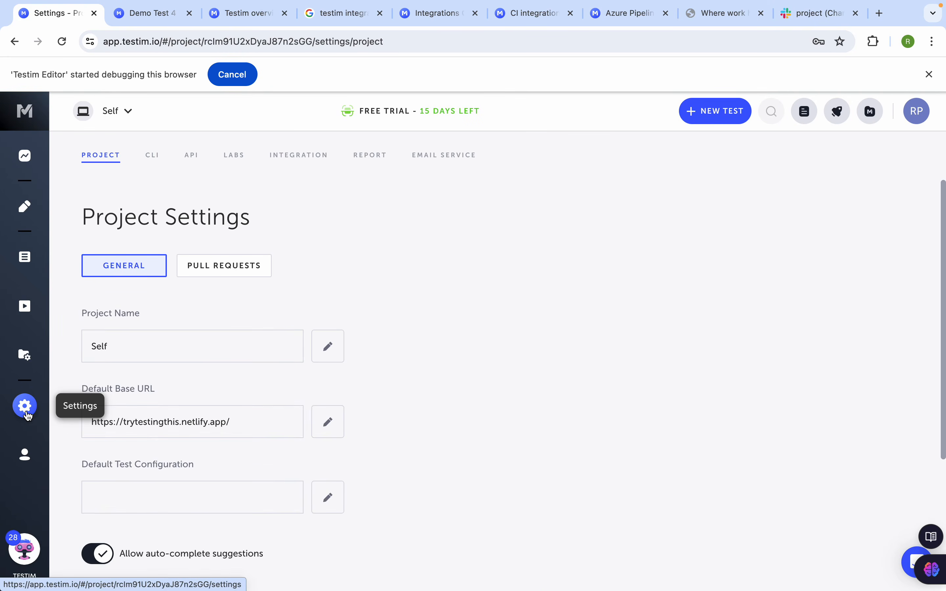
{"action": "left_click", "coordinate": [287, 157]}
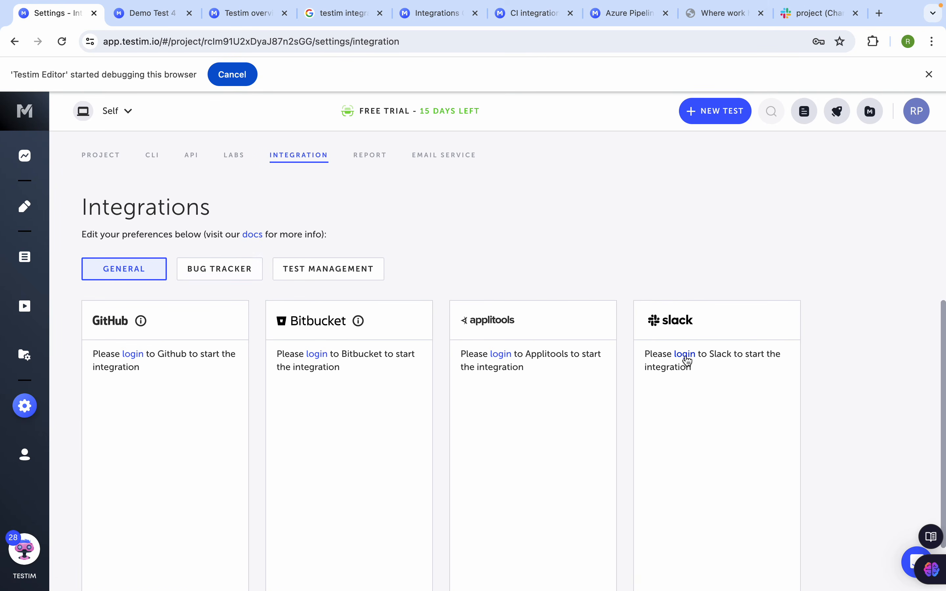
{"action": "left_click", "coordinate": [214, 273]}
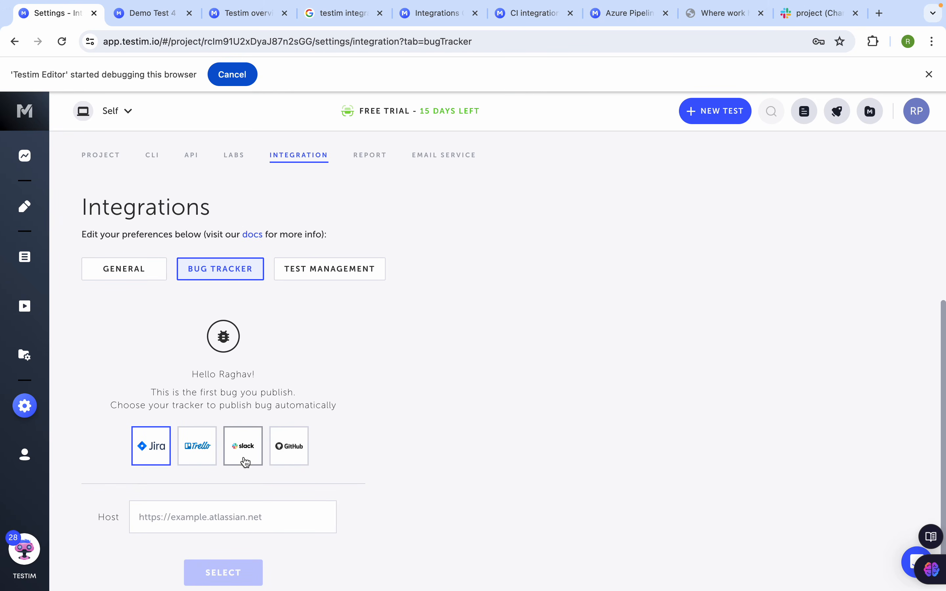
{"action": "left_click", "coordinate": [245, 445]}
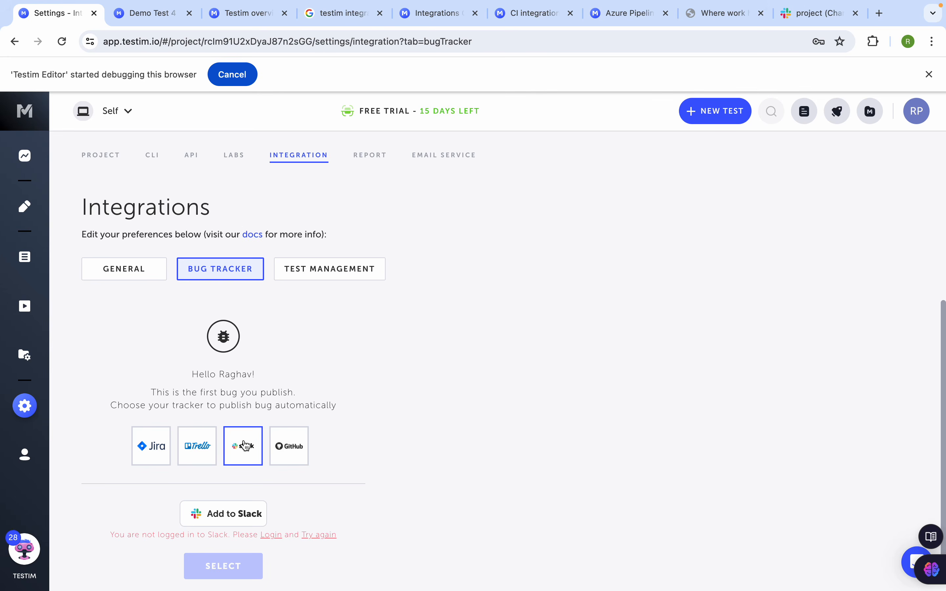
{"action": "left_click", "coordinate": [227, 523]}
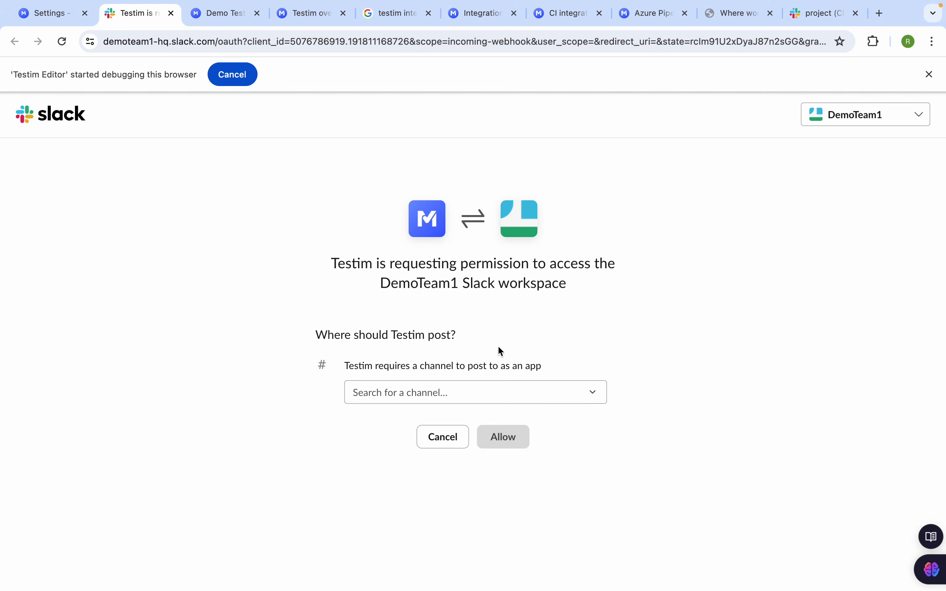
Compare the posting channels offered in Testim's Slack permission request with the channels in the DemoTeam1 workspace.
{"action": "left_click", "coordinate": [429, 399]}
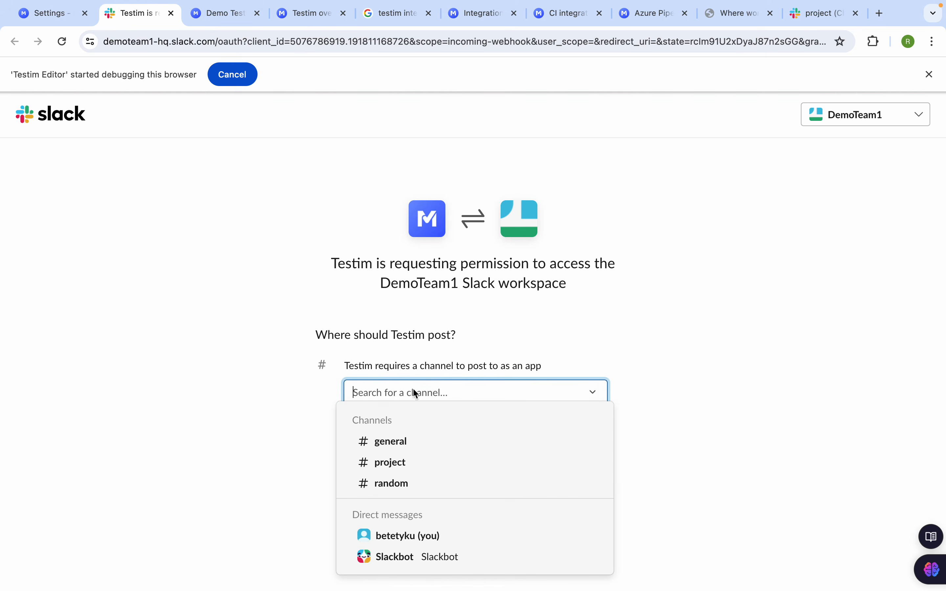
{"action": "left_click", "coordinate": [445, 384]}
{"action": "left_click", "coordinate": [594, 392]}
{"action": "left_click", "coordinate": [595, 392]}
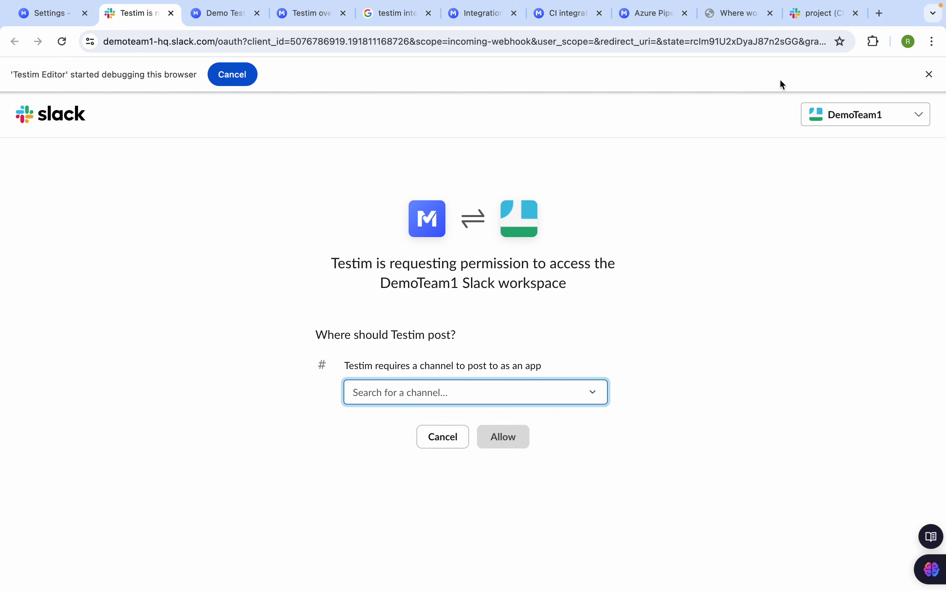
{"action": "left_click", "coordinate": [819, 21]}
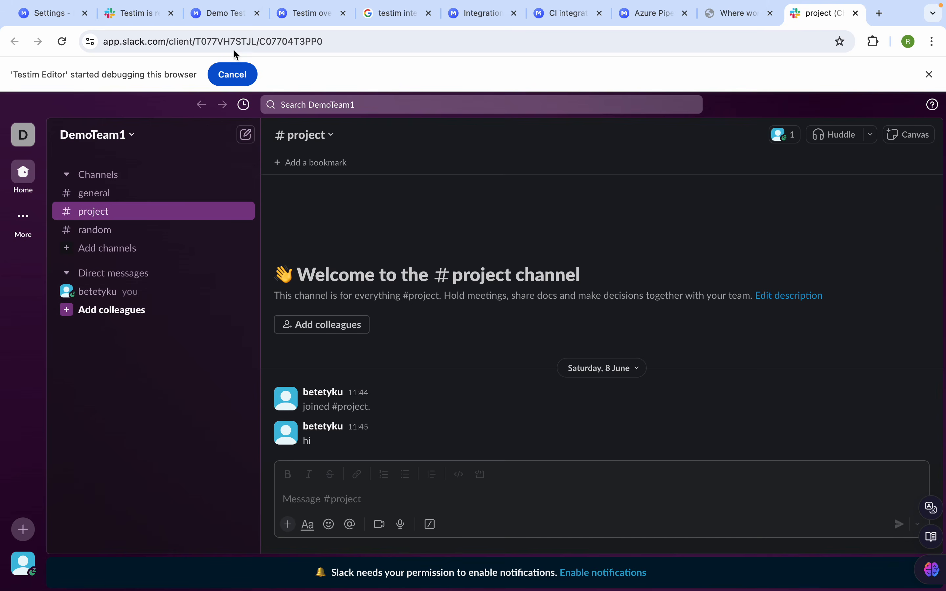
{"action": "left_click", "coordinate": [129, 16]}
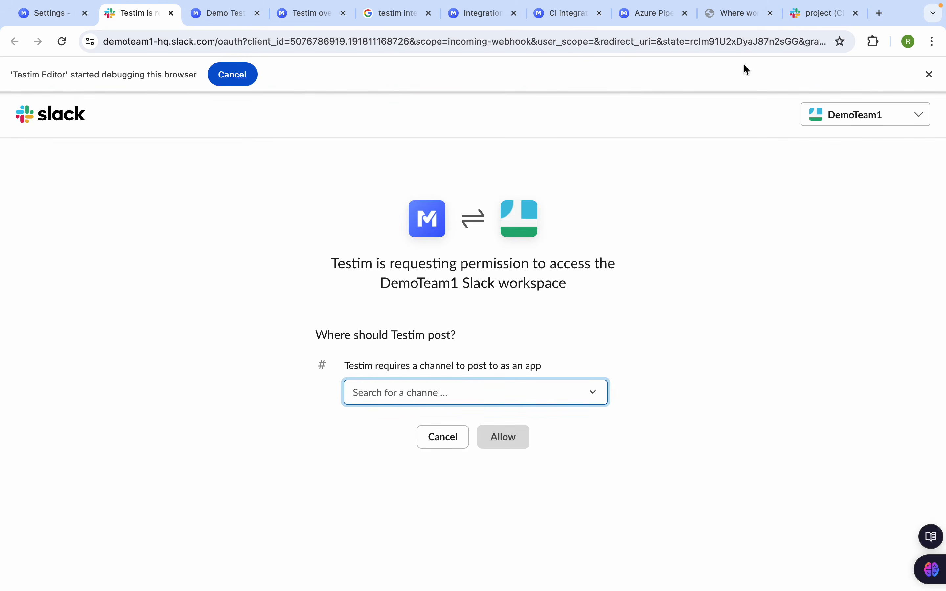
{"action": "left_click", "coordinate": [821, 14]}
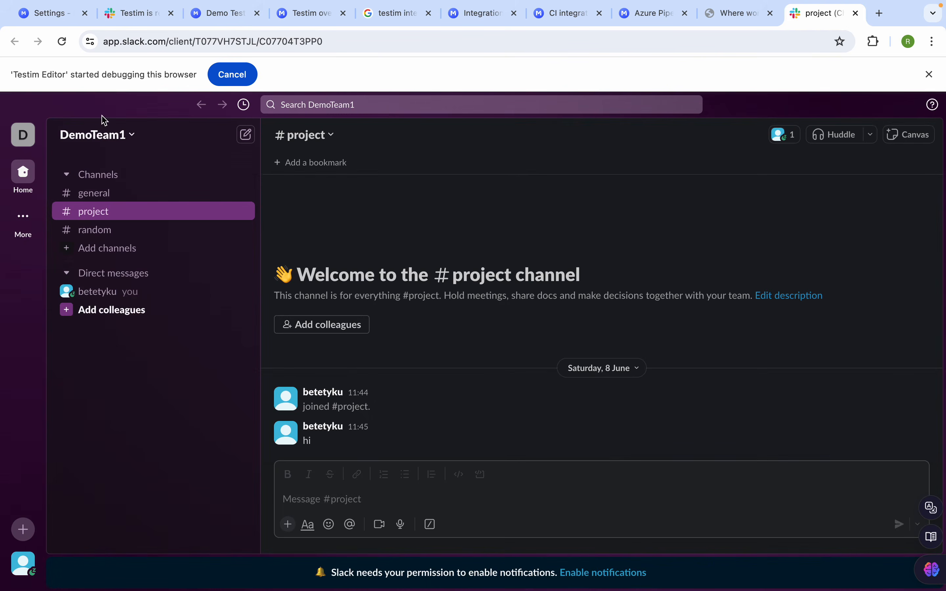
{"action": "left_click", "coordinate": [55, 16]}
{"action": "left_click", "coordinate": [116, 16]}
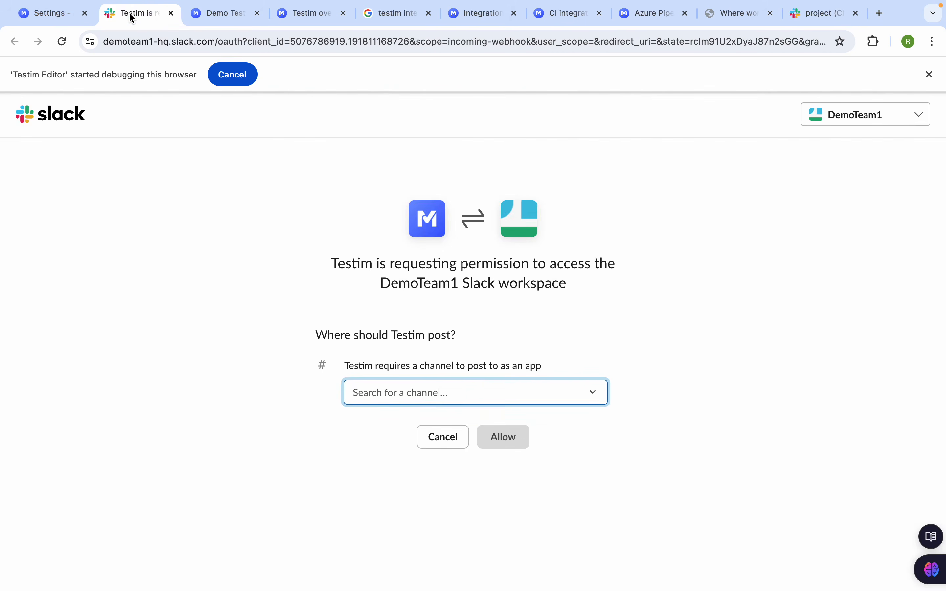
{"action": "left_click", "coordinate": [448, 393]}
{"action": "left_click", "coordinate": [760, 335]}
{"action": "left_click", "coordinate": [823, 15]}
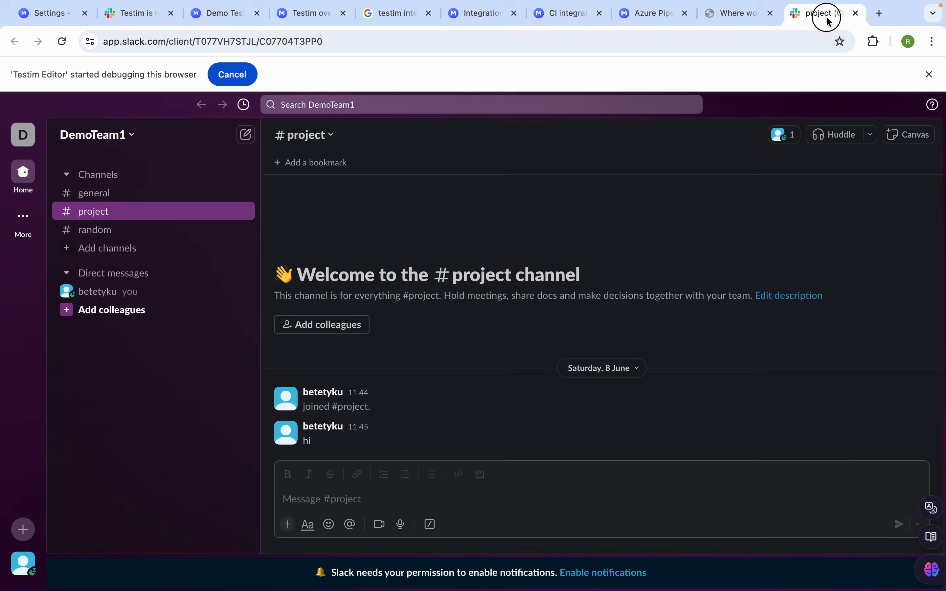
{"action": "left_click", "coordinate": [90, 198]}
{"action": "left_click", "coordinate": [92, 215]}
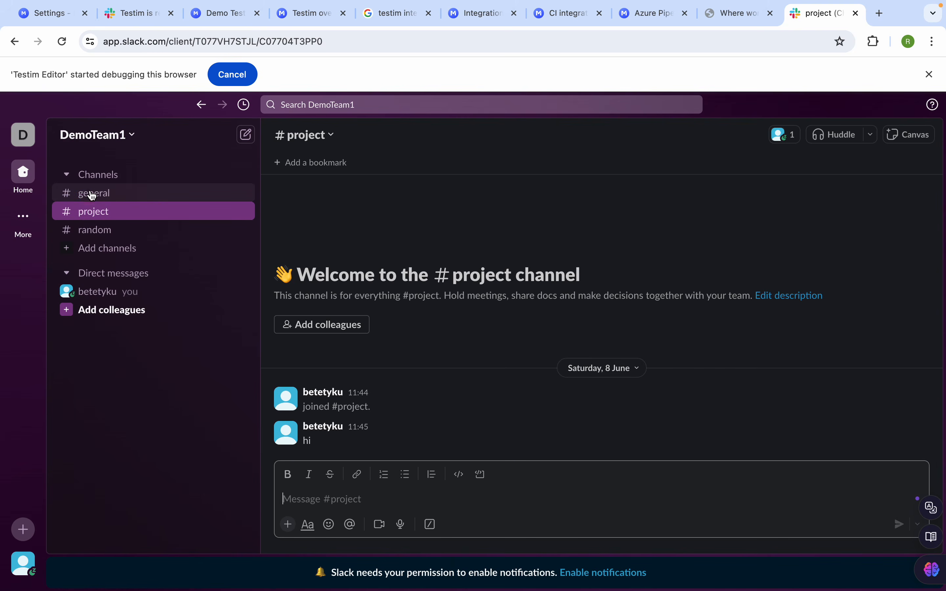
In the Slack permission request, set #project as Testim's posting channel and allow access to DemoTeam1.
{"action": "left_click", "coordinate": [130, 13]}
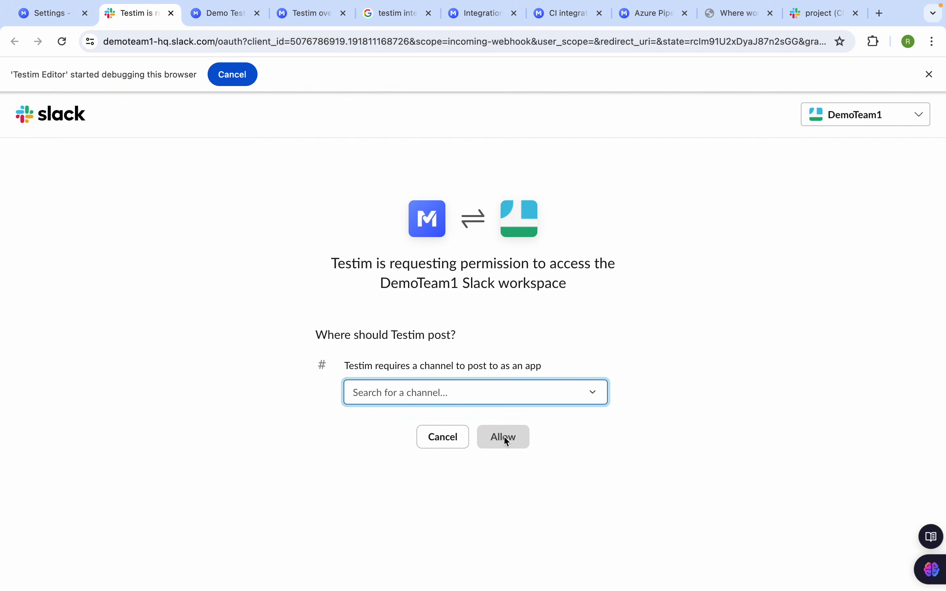
{"action": "left_click", "coordinate": [592, 392]}
{"action": "left_click", "coordinate": [391, 466]}
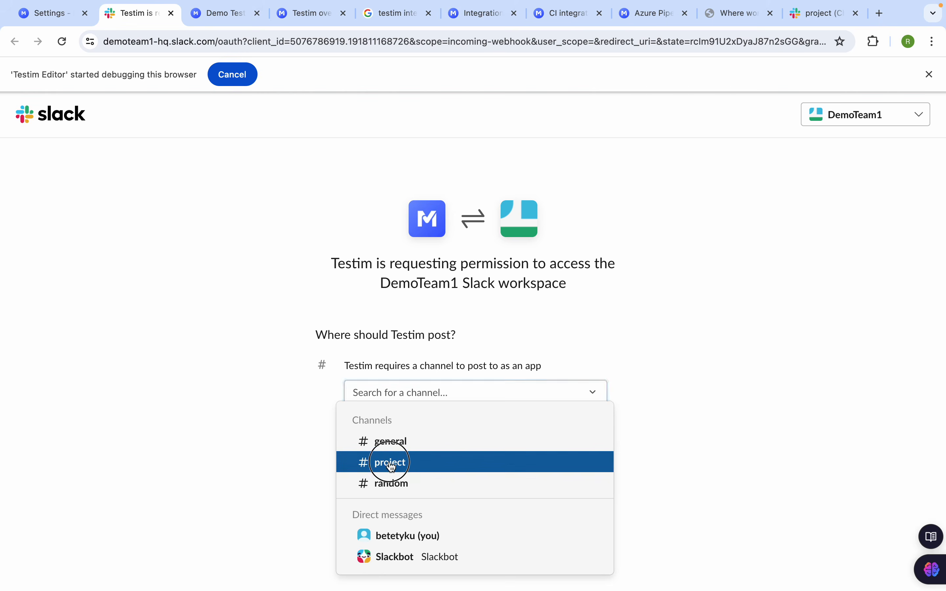
{"action": "left_click", "coordinate": [508, 440]}
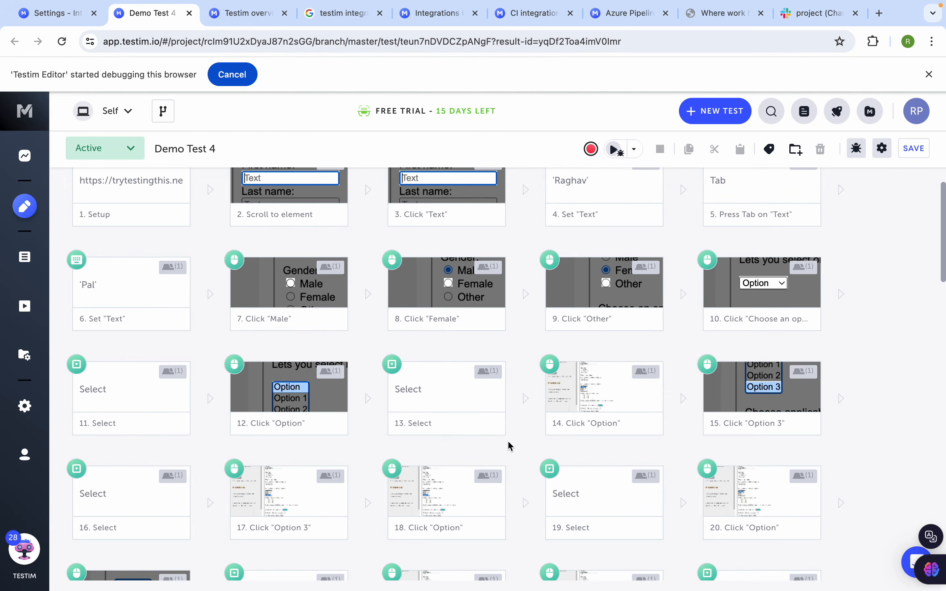
Check the Slack connection status in Testim's bug tracker settings and the latest messages in Slack's #project channel.
{"action": "left_click", "coordinate": [59, 13]}
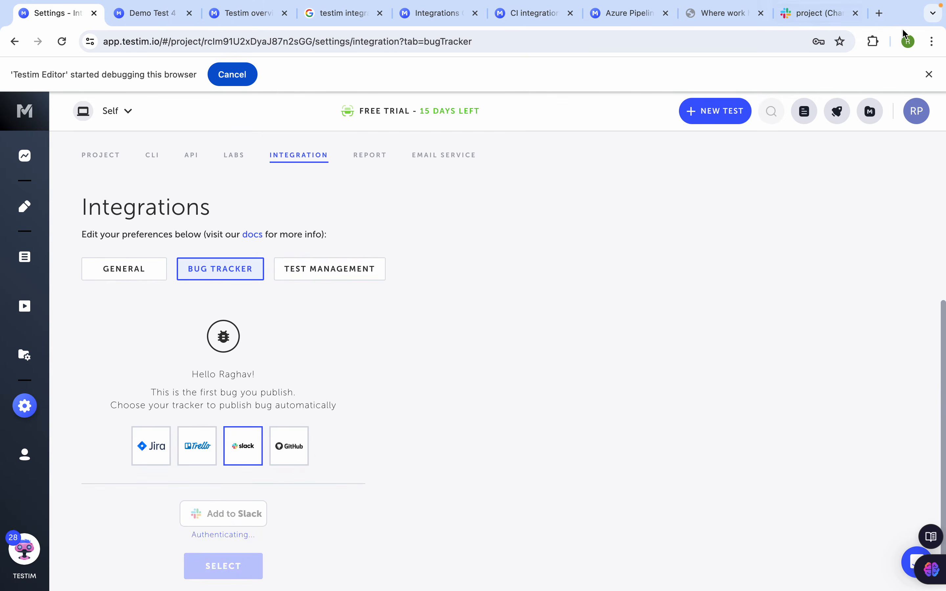
{"action": "left_click", "coordinate": [822, 12]}
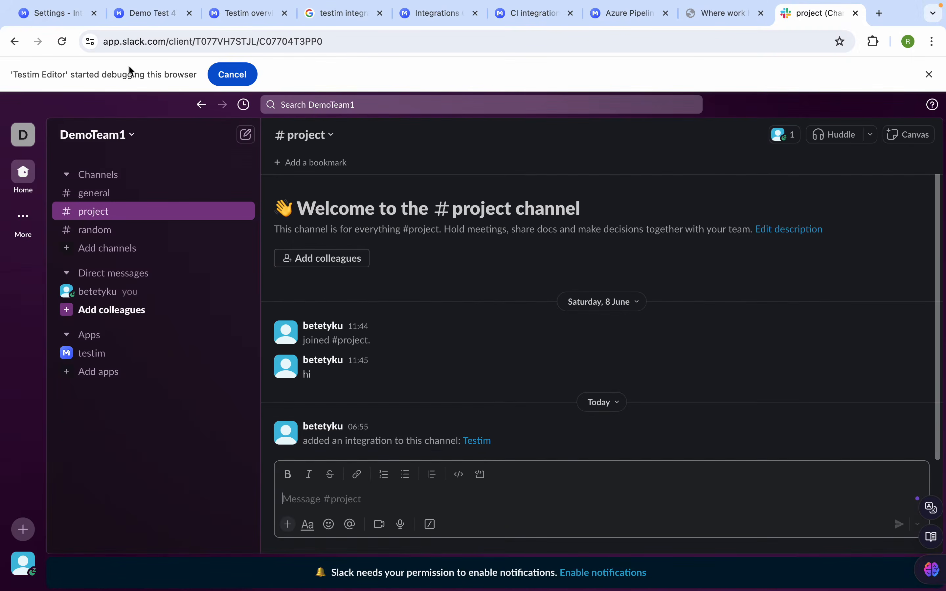
{"action": "left_click", "coordinate": [47, 14]}
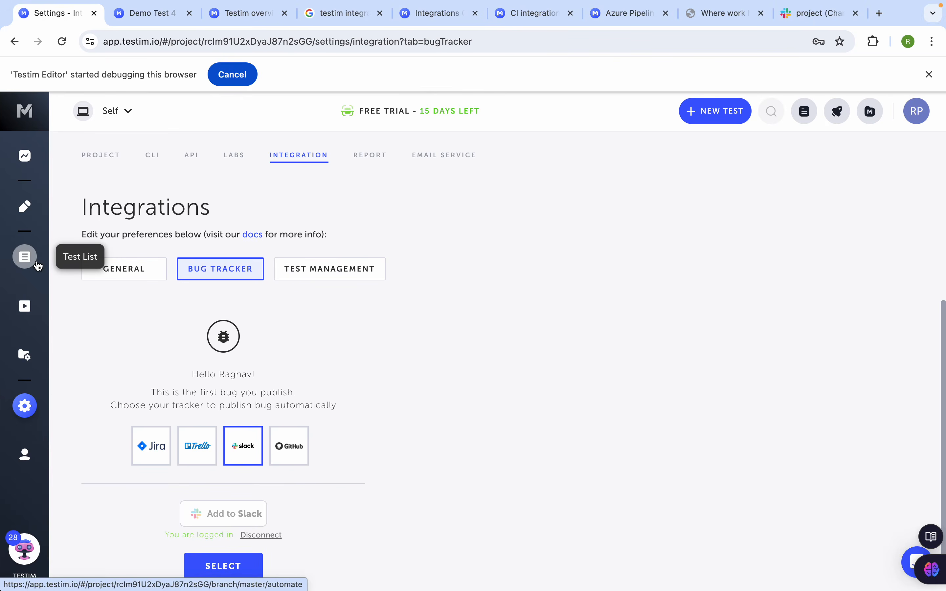
Open the Schedule1 scheduled run for editing and enable Slack as a notification preference.
{"action": "left_click", "coordinate": [25, 307]}
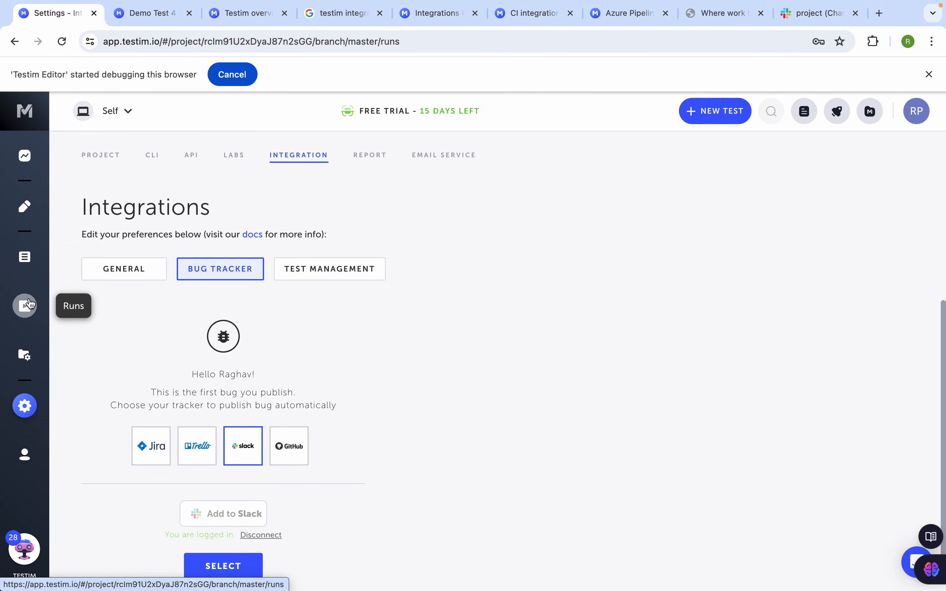
{"action": "left_click", "coordinate": [265, 156]}
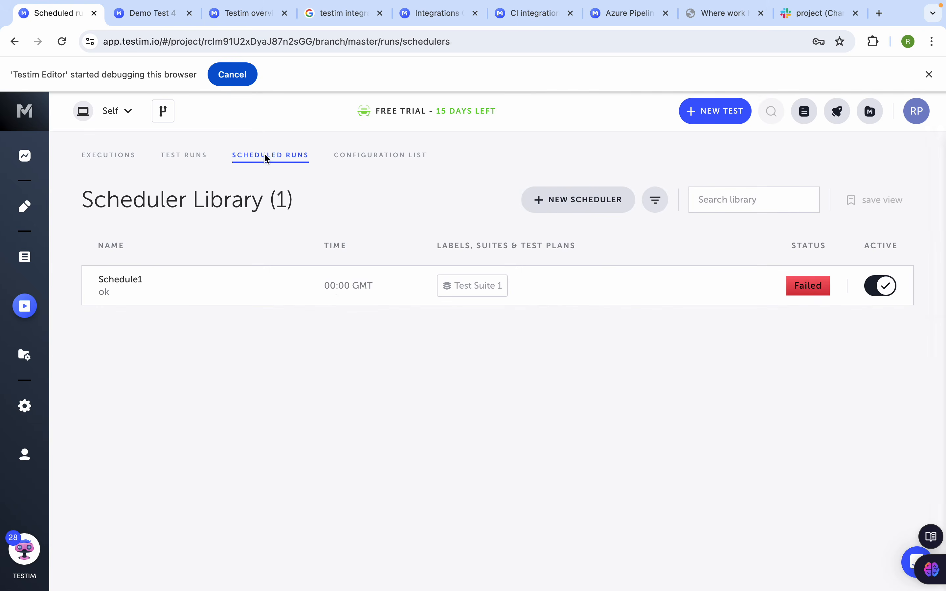
{"action": "left_click", "coordinate": [345, 287]}
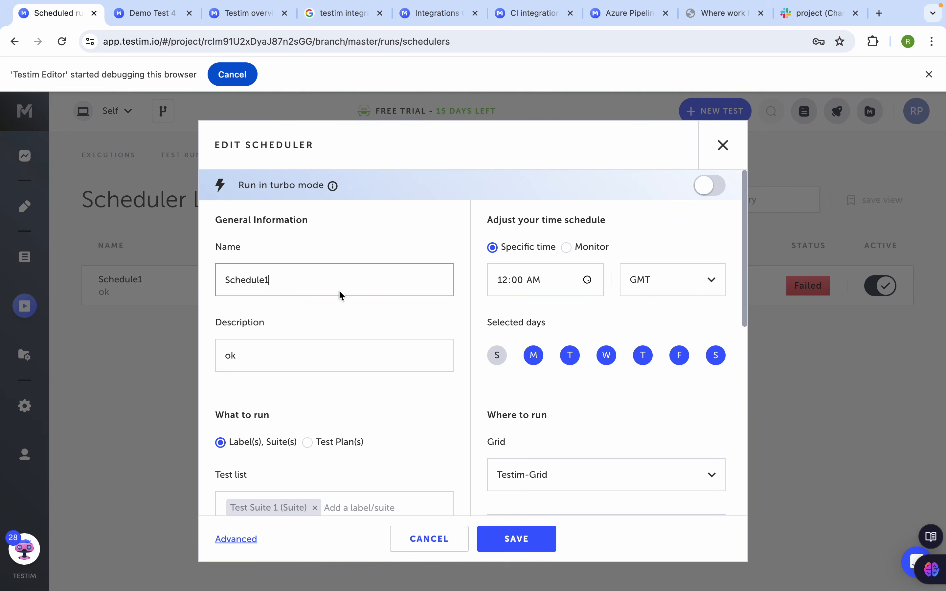
{"action": "scroll", "coordinate": [574, 417], "scroll_direction": "down", "scroll_amount": 6}
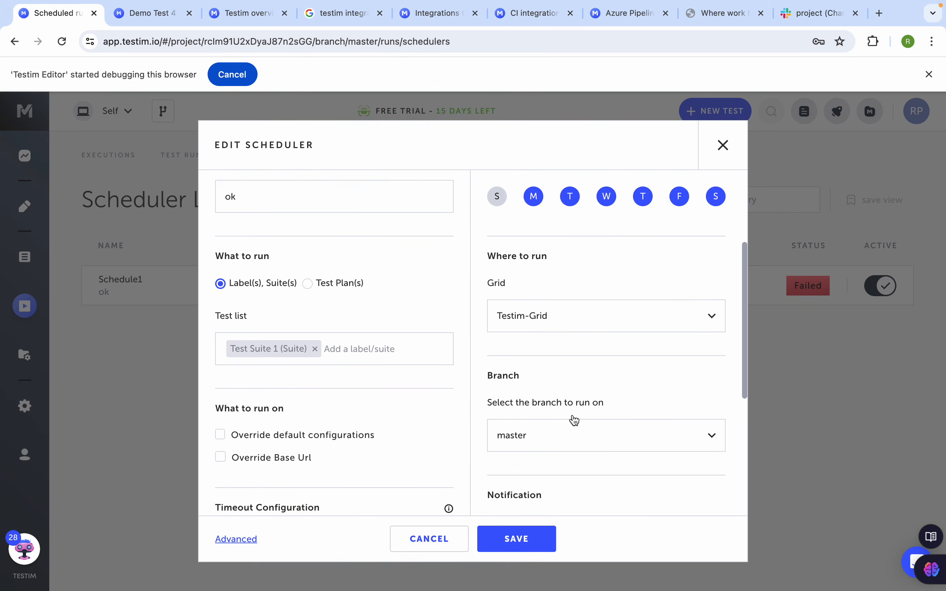
{"action": "scroll", "coordinate": [575, 421], "scroll_direction": "down", "scroll_amount": 5}
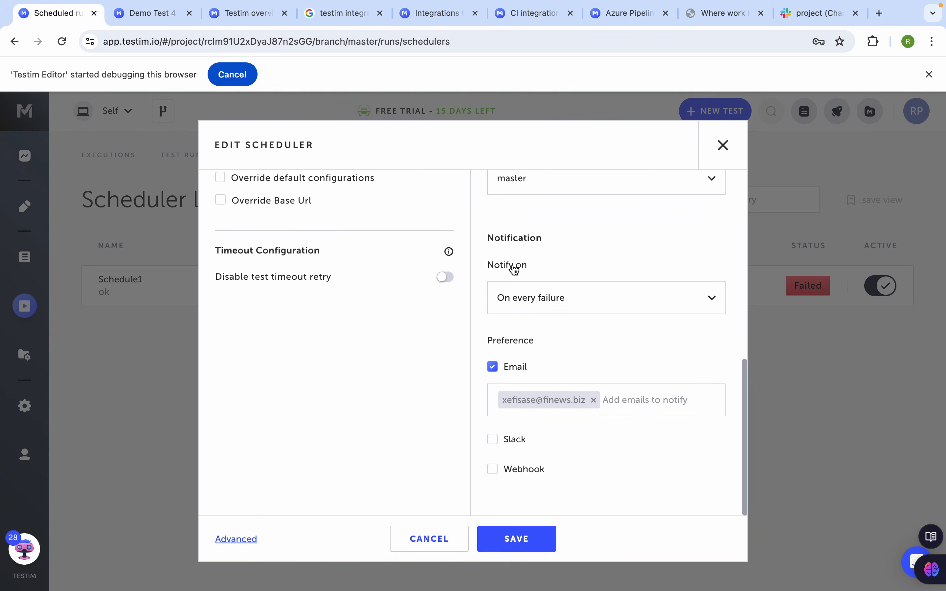
{"action": "left_click", "coordinate": [513, 439]}
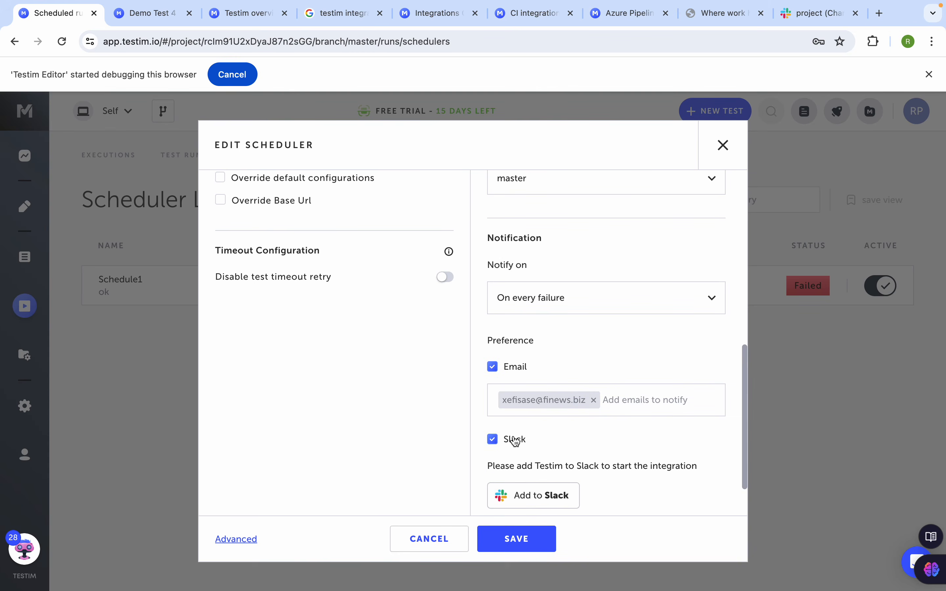
Request adding Testim to Slack from the scheduler's notification settings and allow access to the DemoTeam1 workspace.
{"action": "scroll", "coordinate": [547, 446], "scroll_direction": "down", "scroll_amount": 1}
{"action": "scroll", "coordinate": [547, 446], "scroll_direction": "down", "scroll_amount": 1}
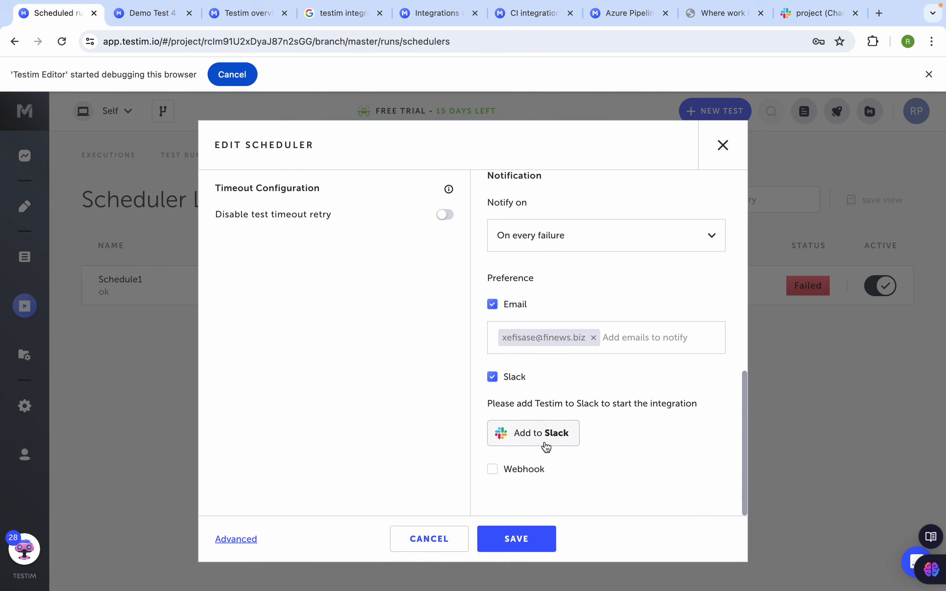
{"action": "left_click", "coordinate": [557, 436]}
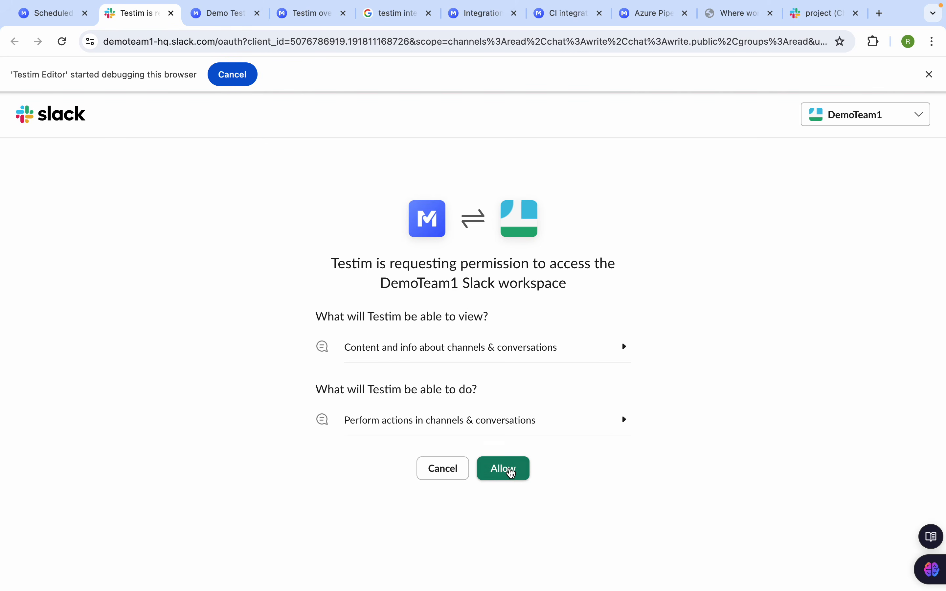
{"action": "left_click", "coordinate": [510, 471]}
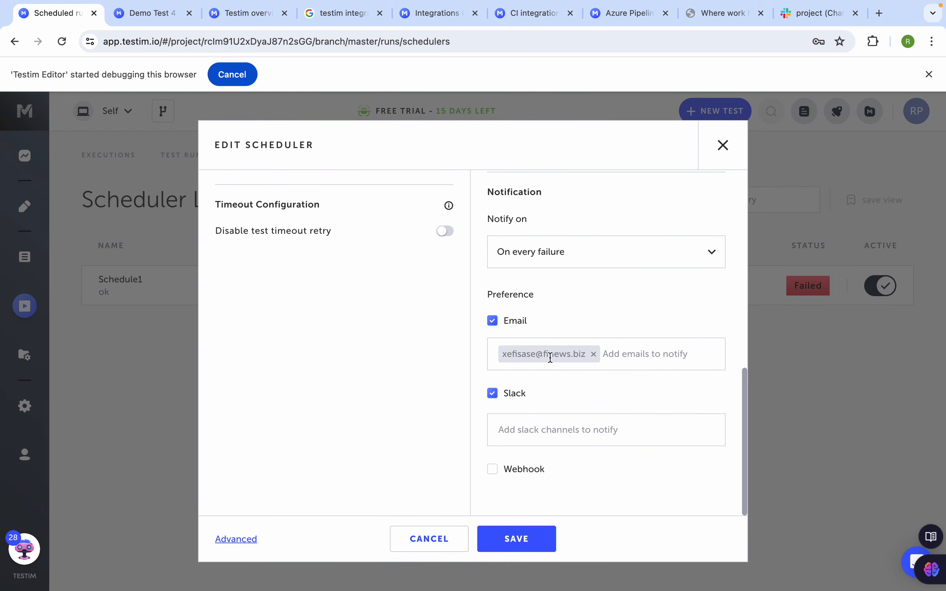
Set project as the Slack channel to notify for Schedule1 and save the scheduler.
{"action": "left_click", "coordinate": [549, 437]}
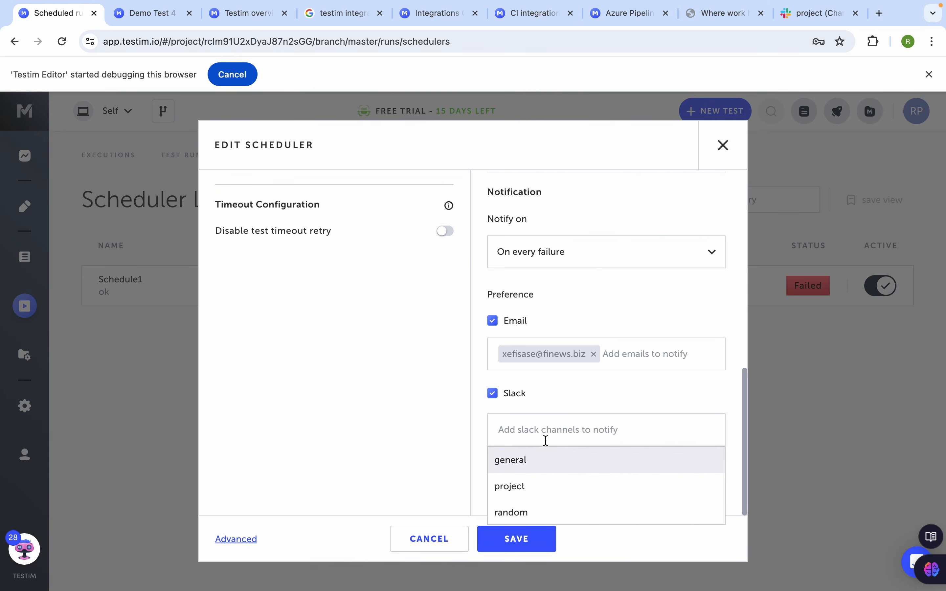
{"action": "left_click", "coordinate": [535, 483]}
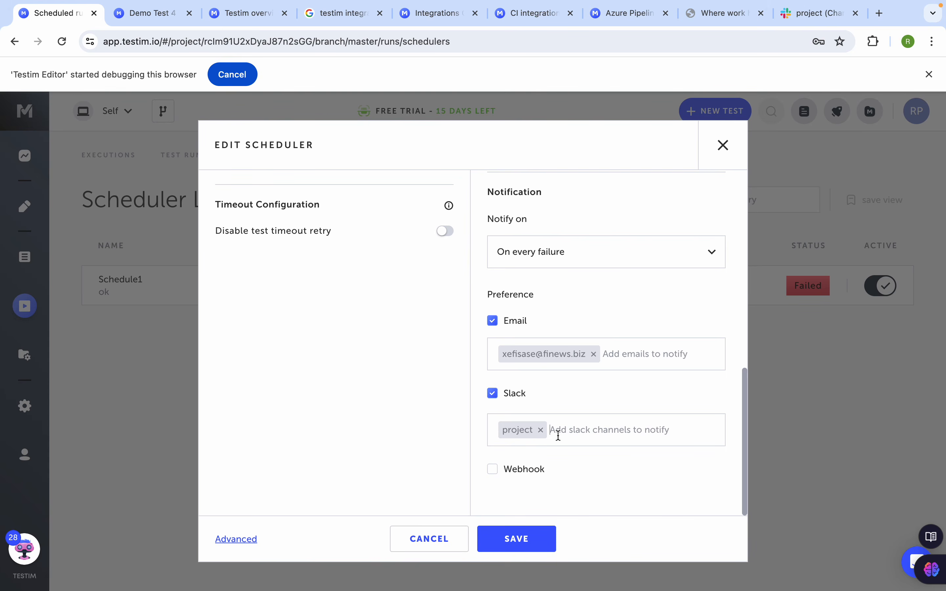
{"action": "left_click", "coordinate": [517, 540]}
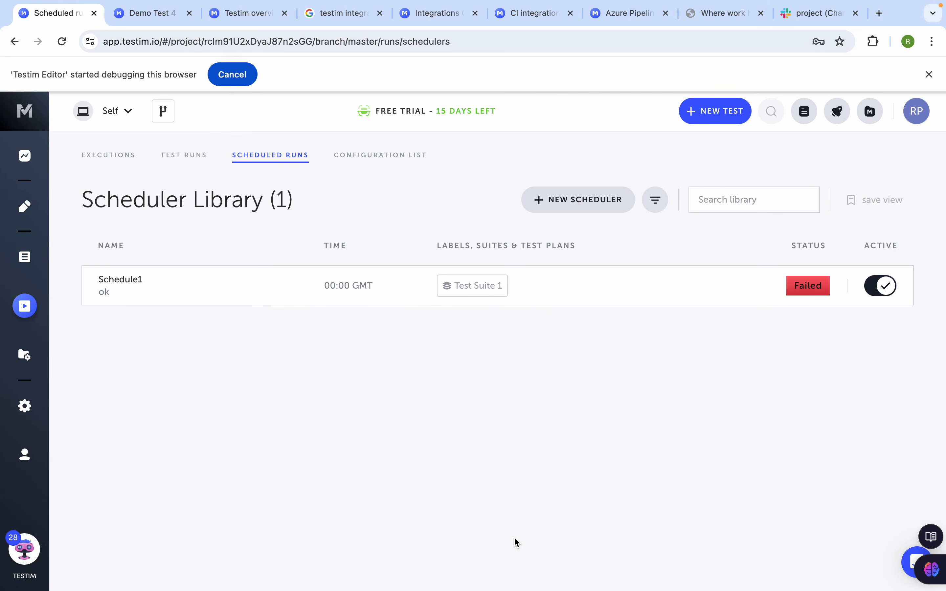
Run all tests of the Schedule1 scheduler once.
{"action": "left_click", "coordinate": [386, 296]}
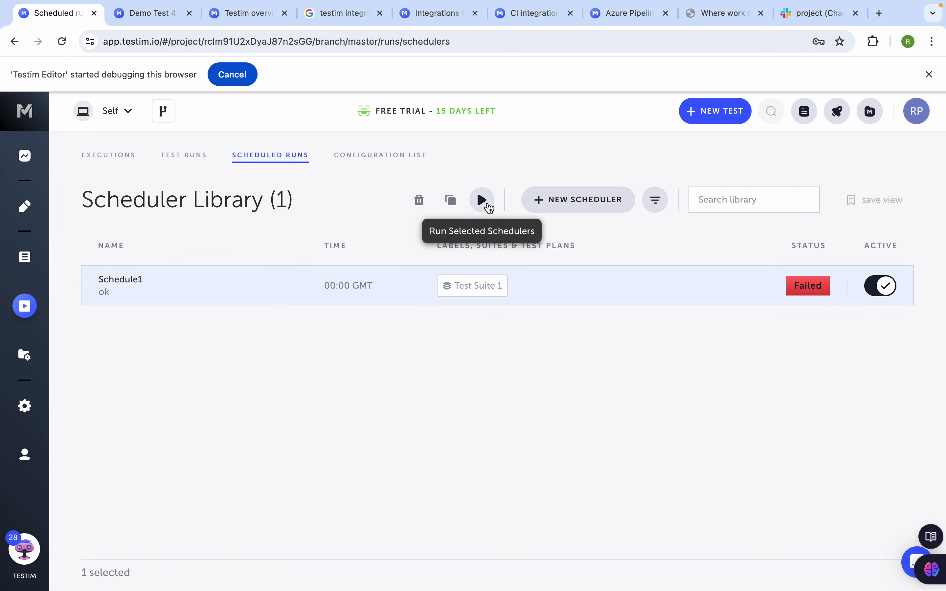
{"action": "left_click", "coordinate": [363, 285]}
{"action": "left_click", "coordinate": [362, 285]}
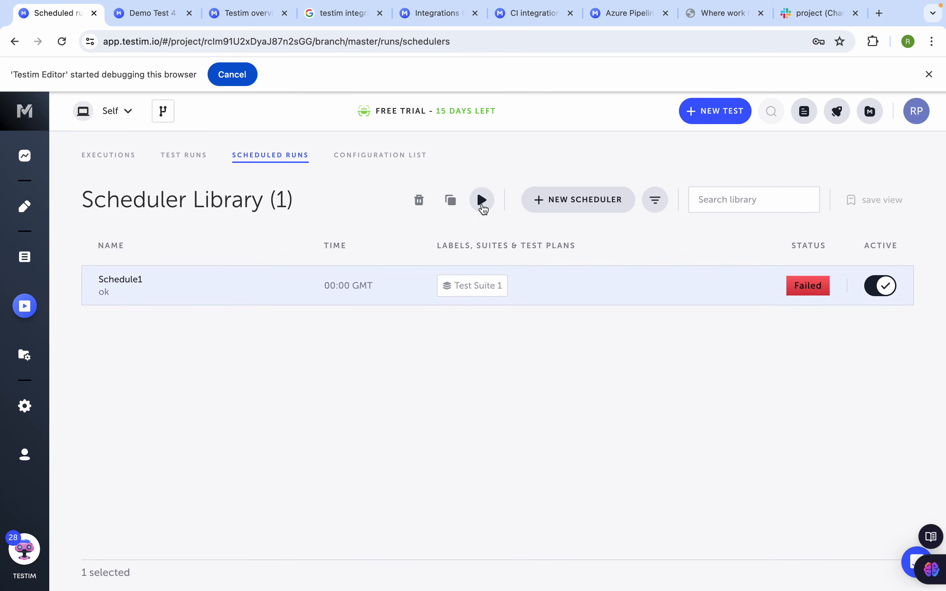
{"action": "left_click", "coordinate": [482, 200]}
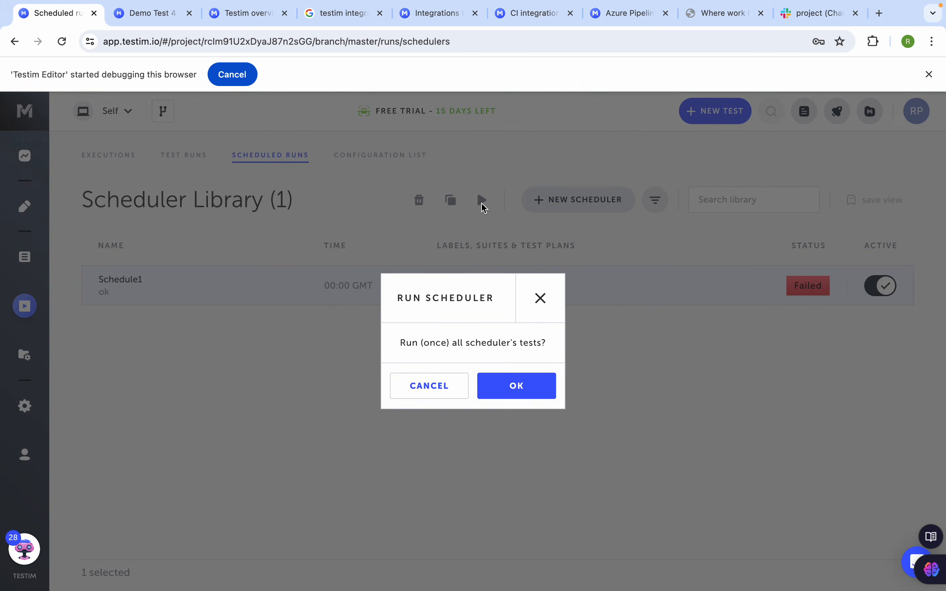
{"action": "left_click", "coordinate": [525, 392]}
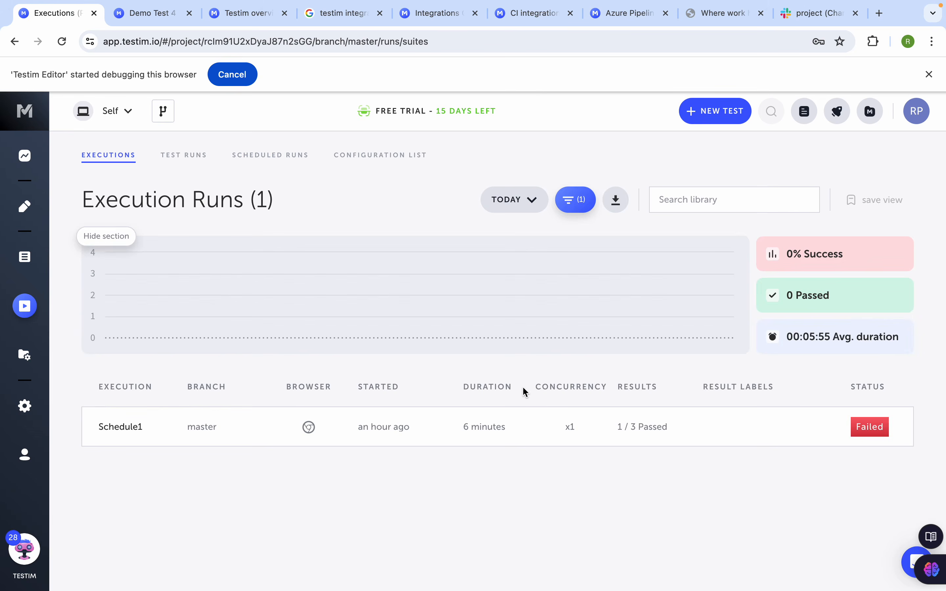
Check the newest Schedule1 entry in Testim's execution runs and the latest messages in Slack's #project channel.
{"action": "left_click", "coordinate": [25, 306]}
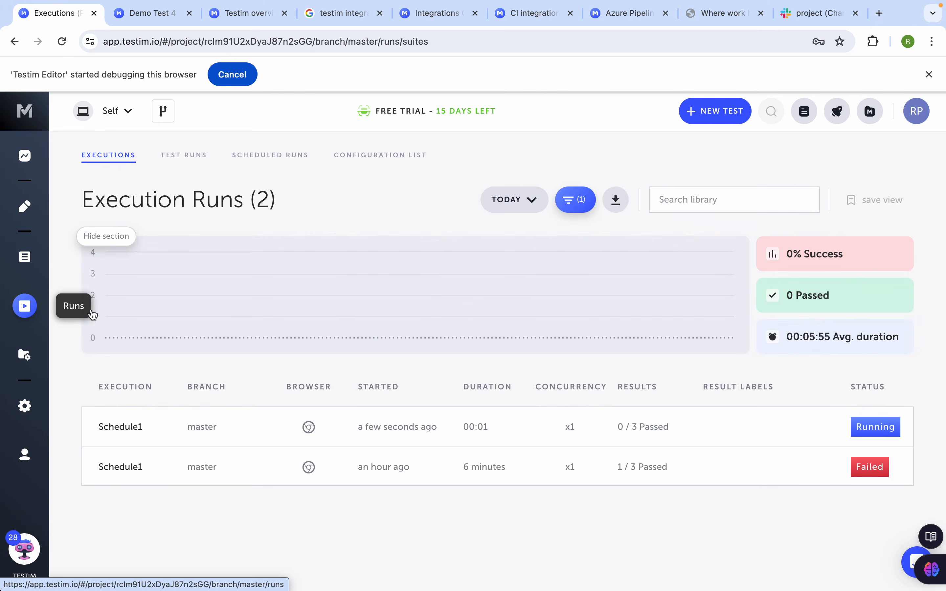
{"action": "left_click_drag", "start_coordinate": [83, 411], "coordinate": [917, 446]}
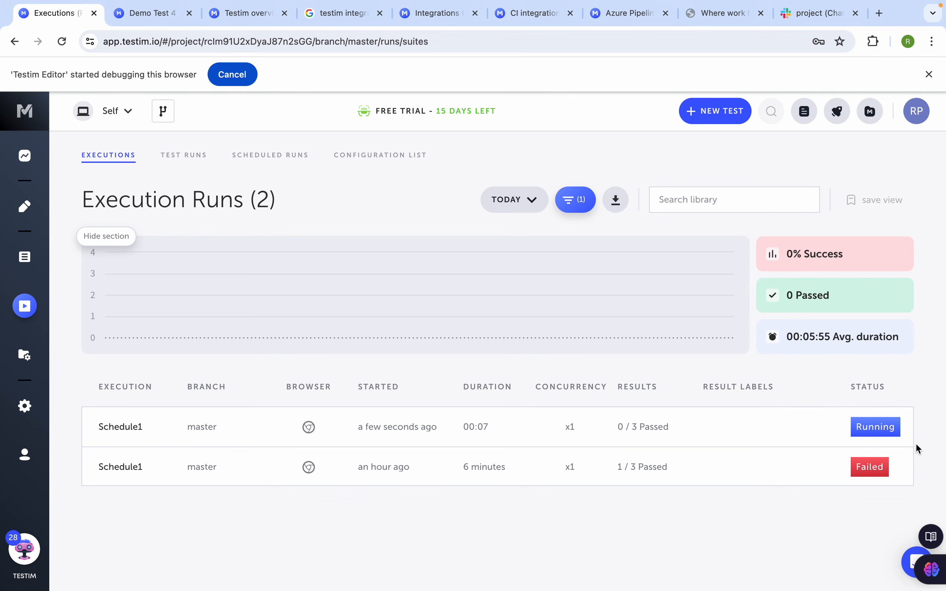
{"action": "left_click", "coordinate": [809, 13]}
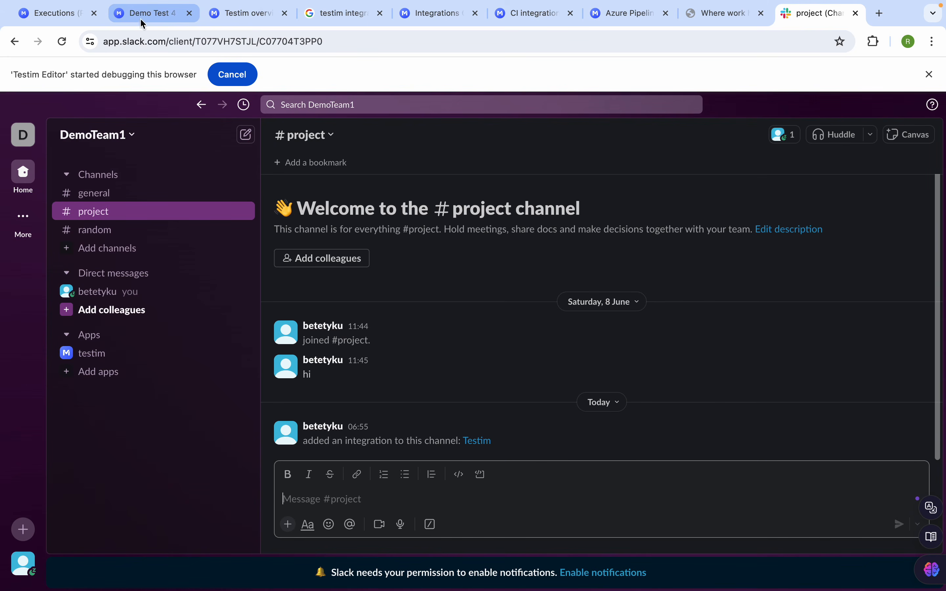
{"action": "left_click", "coordinate": [38, 16]}
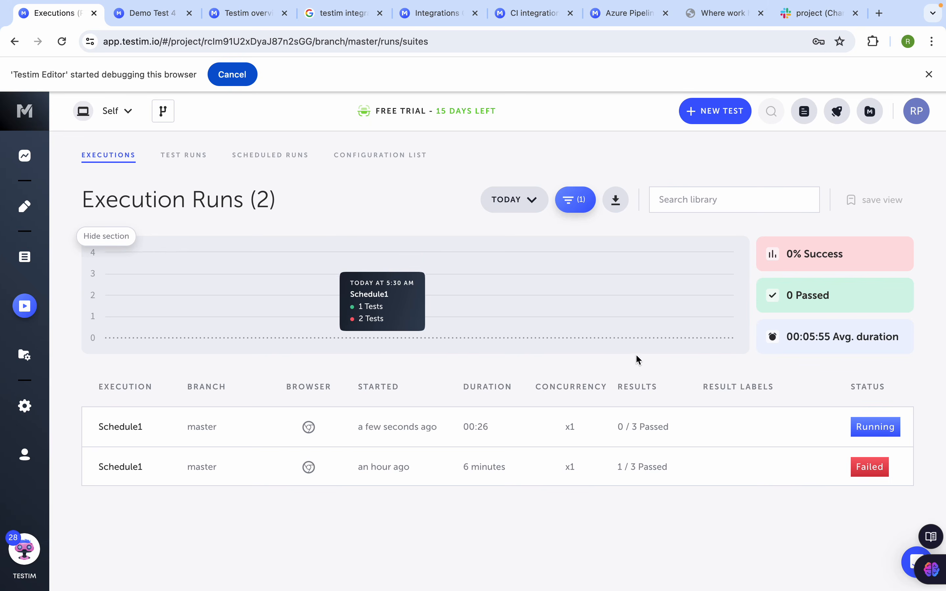
Open the newest Schedule1 execution and monitor the status of Demo Test 1, Demo Test 3 and Demo Test 4.
{"action": "left_click", "coordinate": [634, 429]}
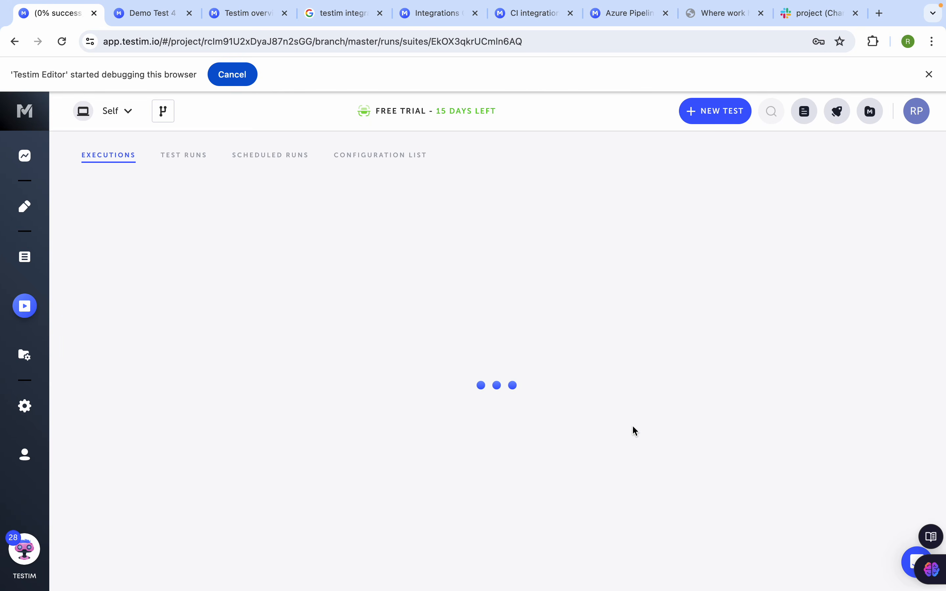
{"action": "mouse_move", "coordinate": [689, 3]}
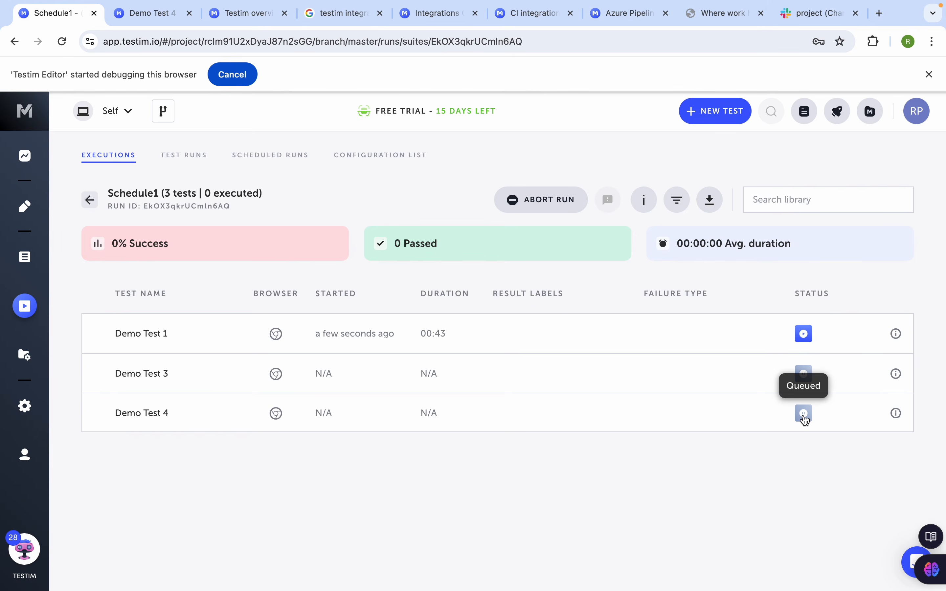
{"action": "mouse_move", "coordinate": [898, 340]}
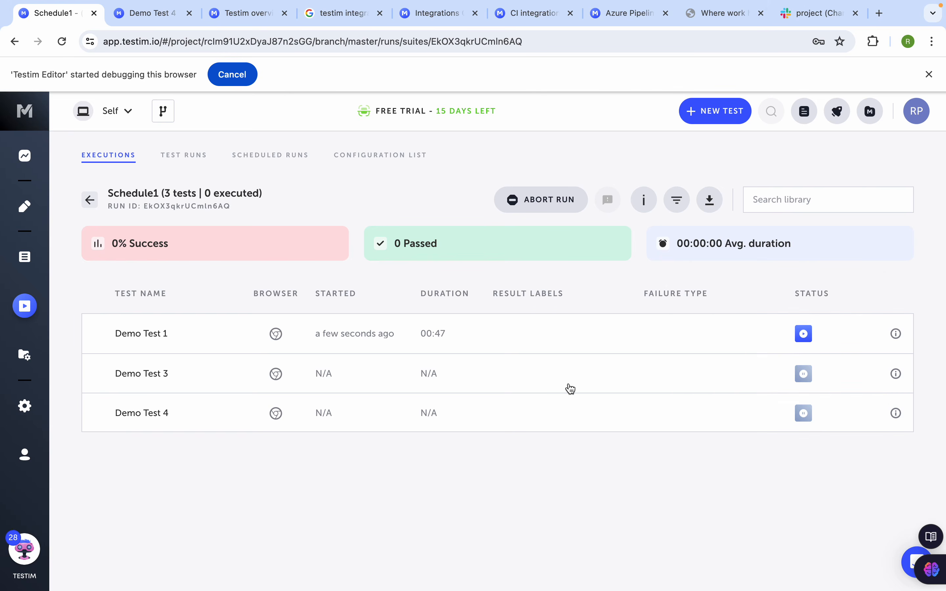
{"action": "mouse_move", "coordinate": [645, 6]}
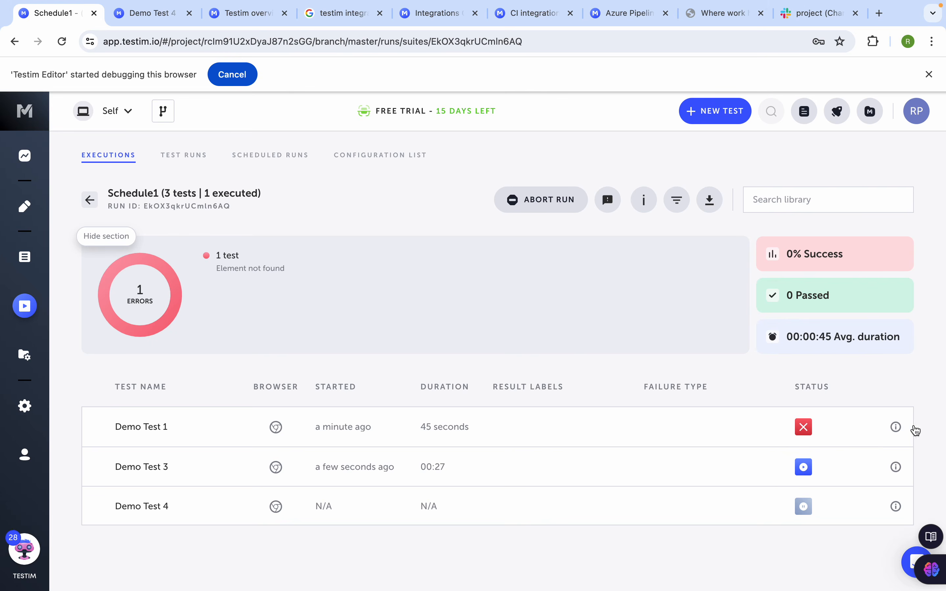
{"action": "left_click", "coordinate": [700, 439]}
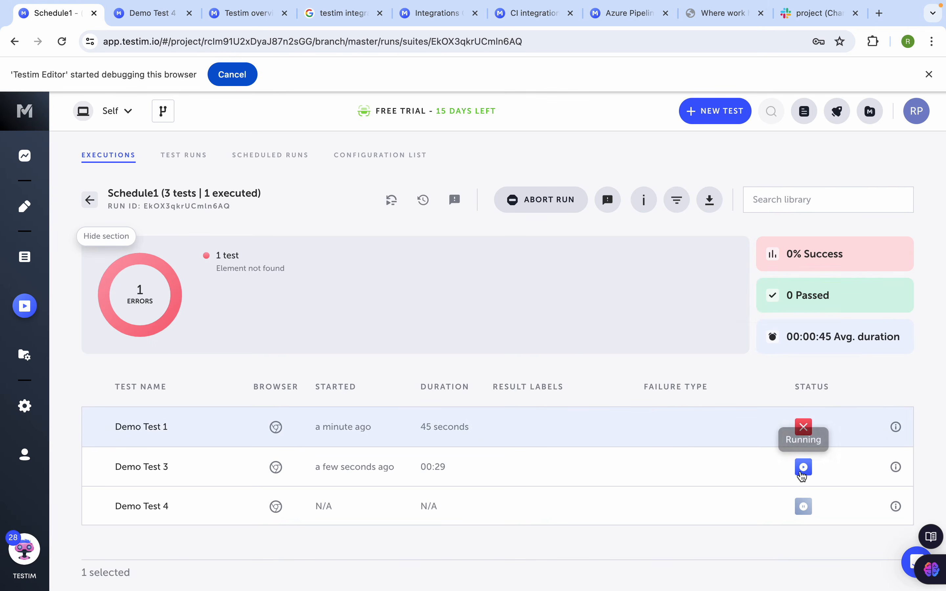
{"action": "left_click", "coordinate": [742, 475]}
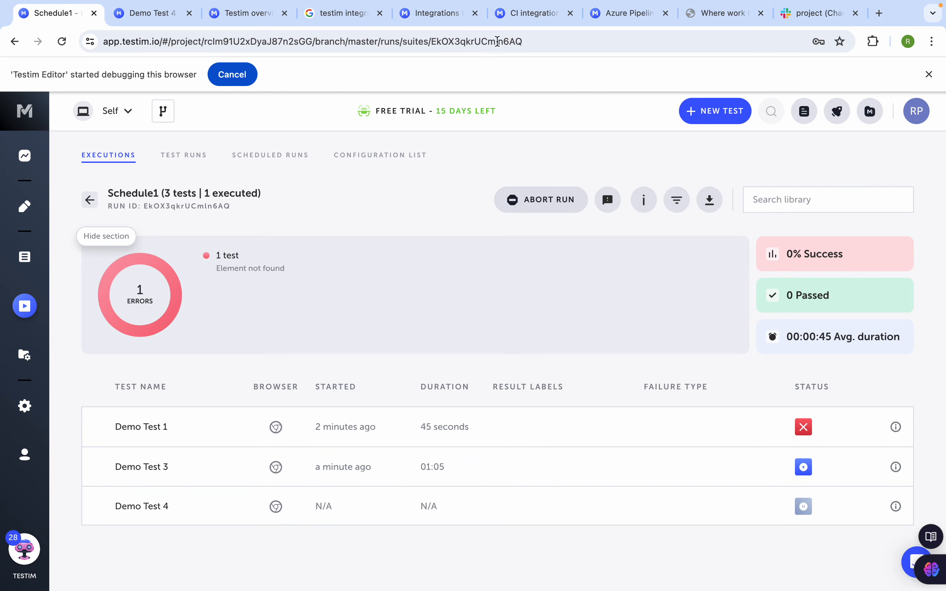
{"action": "mouse_move", "coordinate": [657, 4]}
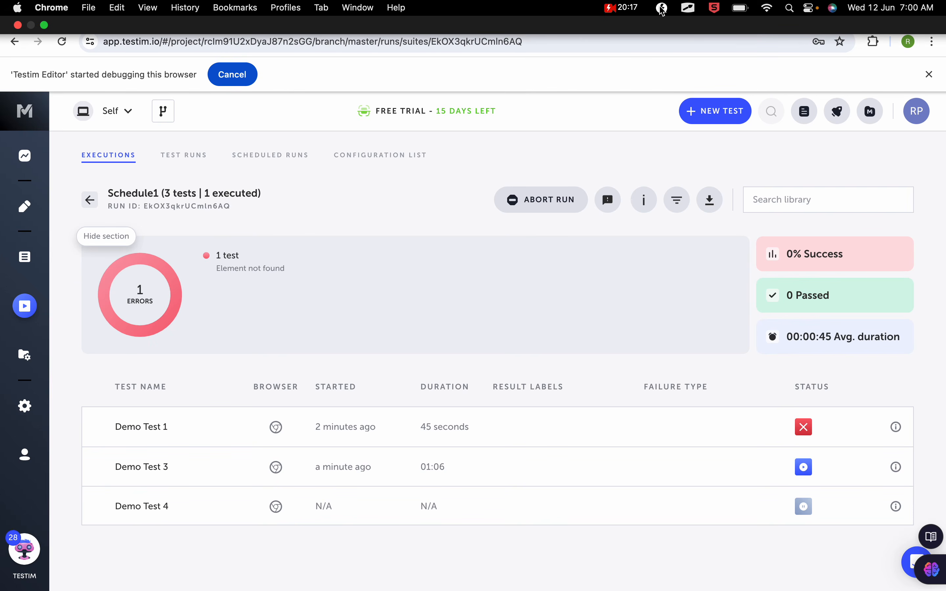
Open the Demo Test 3 result from the Schedule1 execution and examine the progress of its individual steps.
{"action": "left_click", "coordinate": [399, 472]}
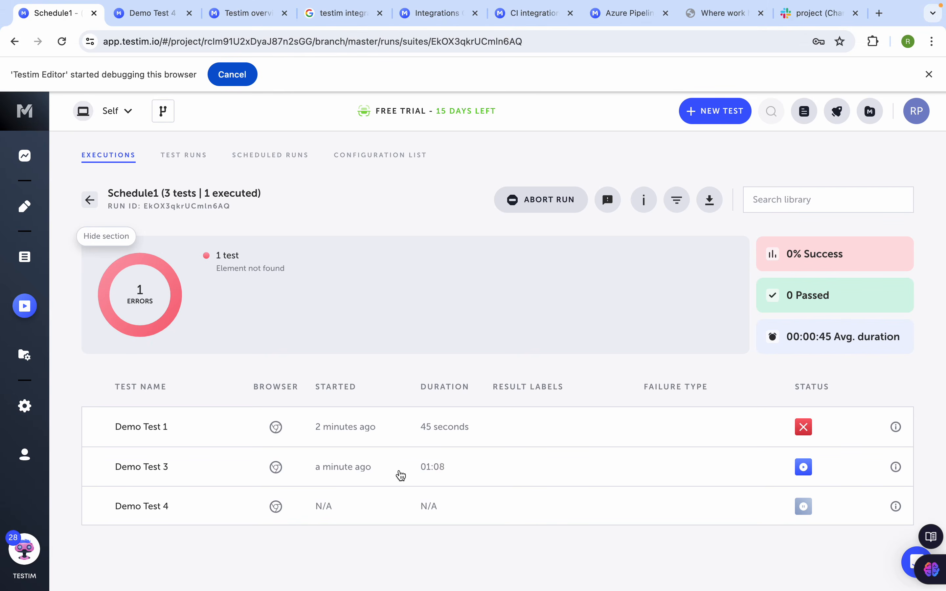
{"action": "left_click", "coordinate": [416, 469]}
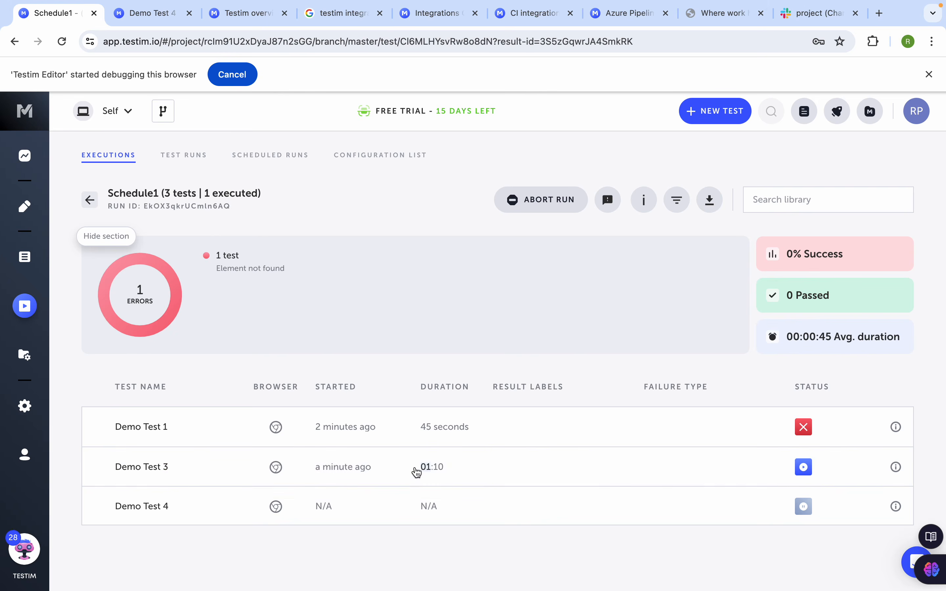
{"action": "scroll", "coordinate": [282, 470], "scroll_direction": "down", "scroll_amount": 5}
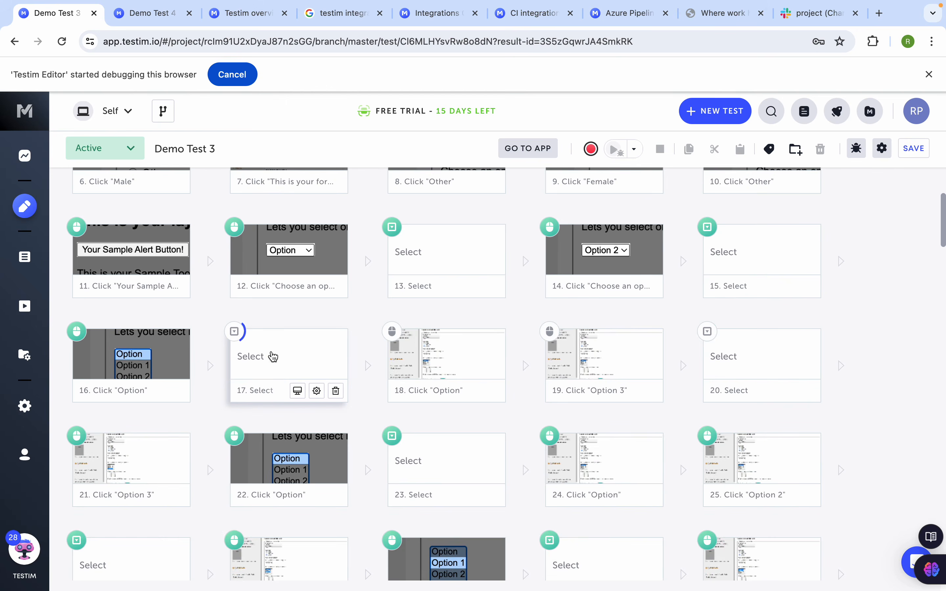
{"action": "scroll", "coordinate": [264, 354], "scroll_direction": "up", "scroll_amount": 3}
{"action": "scroll", "coordinate": [264, 353], "scroll_direction": "up", "scroll_amount": 2}
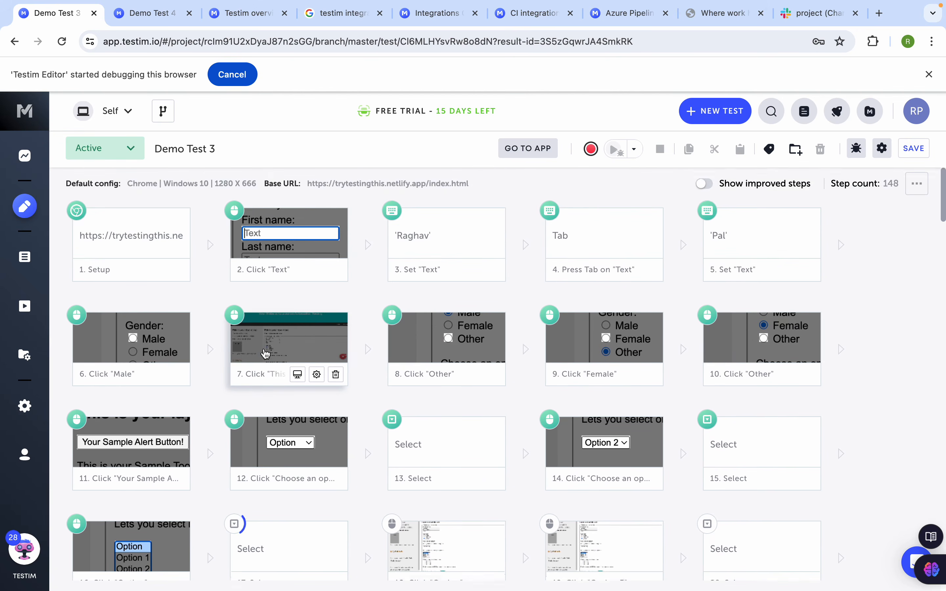
{"action": "scroll", "coordinate": [264, 354], "scroll_direction": "down", "scroll_amount": 4}
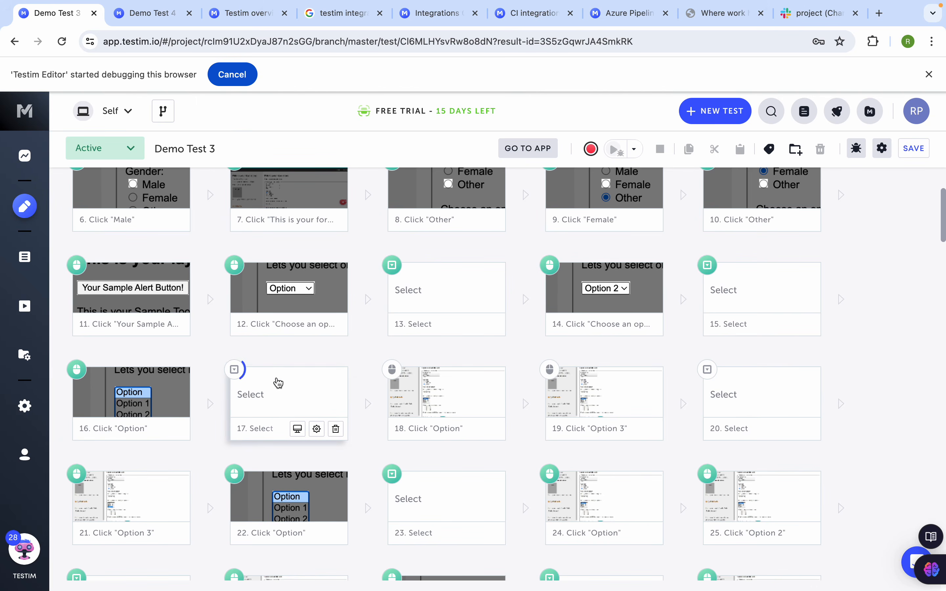
Return to the current Schedule1 execution and recheck the status of Demo Test 3.
{"action": "left_click", "coordinate": [25, 306]}
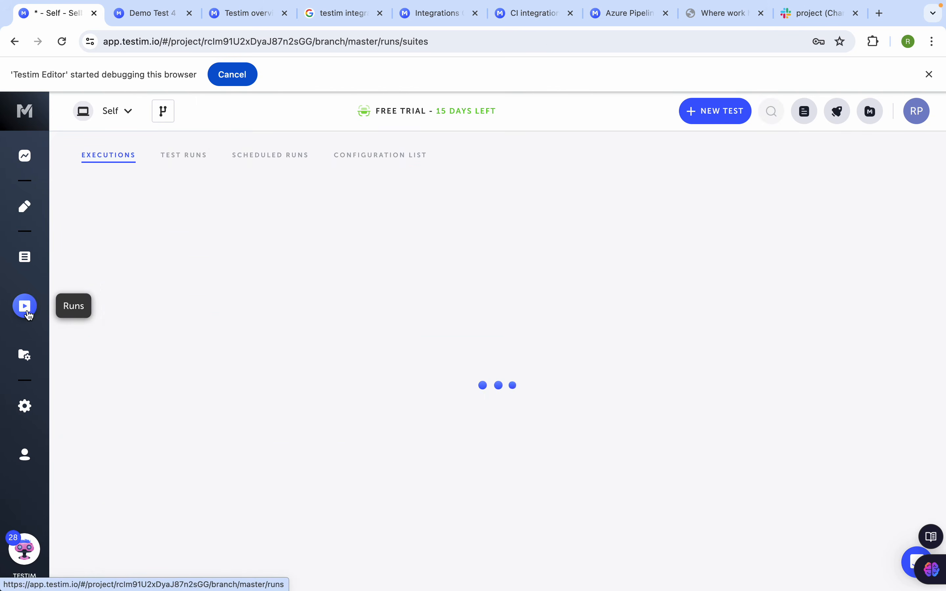
{"action": "left_click", "coordinate": [552, 438]}
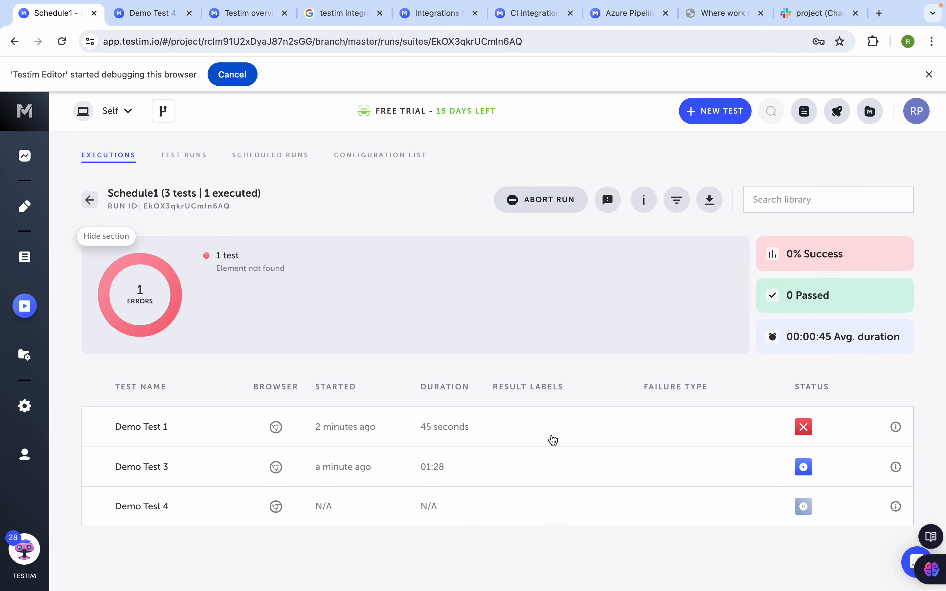
{"action": "left_click", "coordinate": [430, 462]}
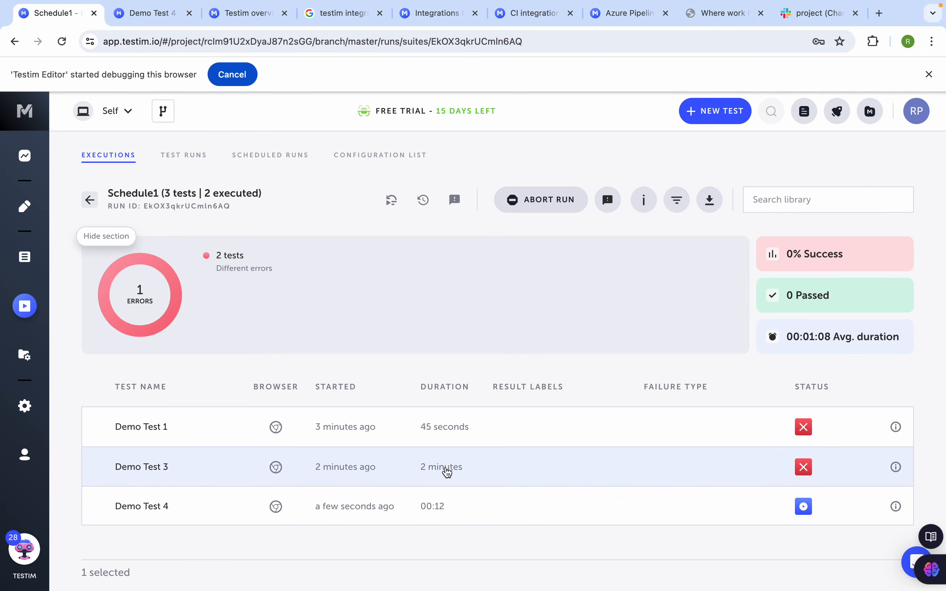
Open the running Demo Test 4 result from the Schedule1 execution and look through its steps.
{"action": "left_click", "coordinate": [507, 511]}
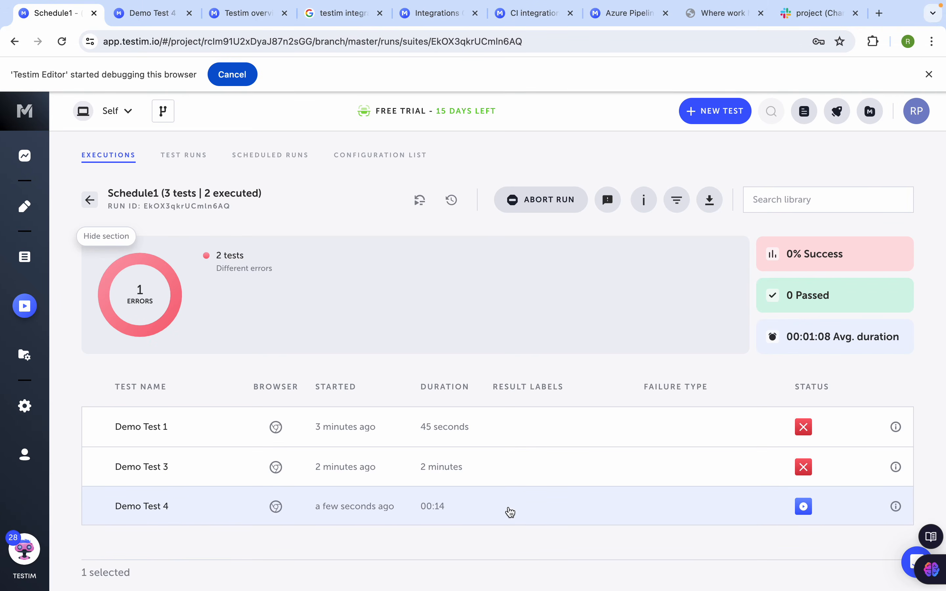
{"action": "left_click", "coordinate": [447, 512]}
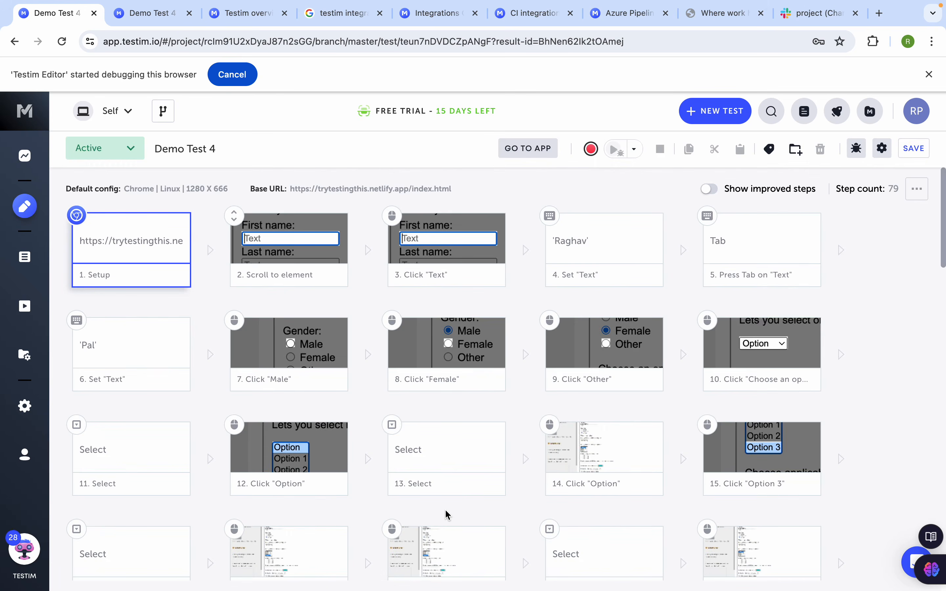
{"action": "scroll", "coordinate": [333, 294], "scroll_direction": "down", "scroll_amount": 7}
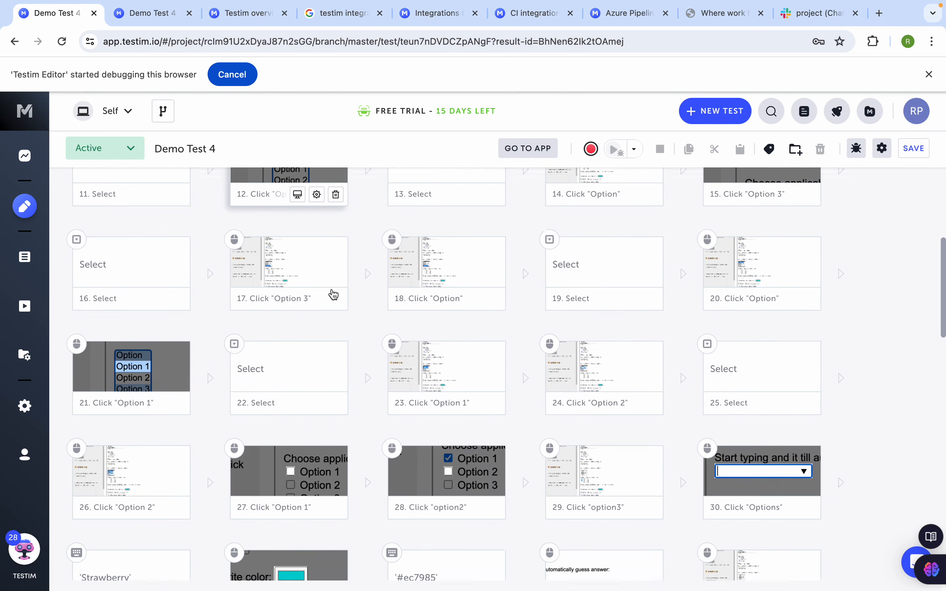
{"action": "scroll", "coordinate": [333, 294], "scroll_direction": "down", "scroll_amount": 3}
Reopen the newest Schedule1 execution from the execution runs and recheck the step progress of Demo Test 4.
{"action": "left_click", "coordinate": [28, 310]}
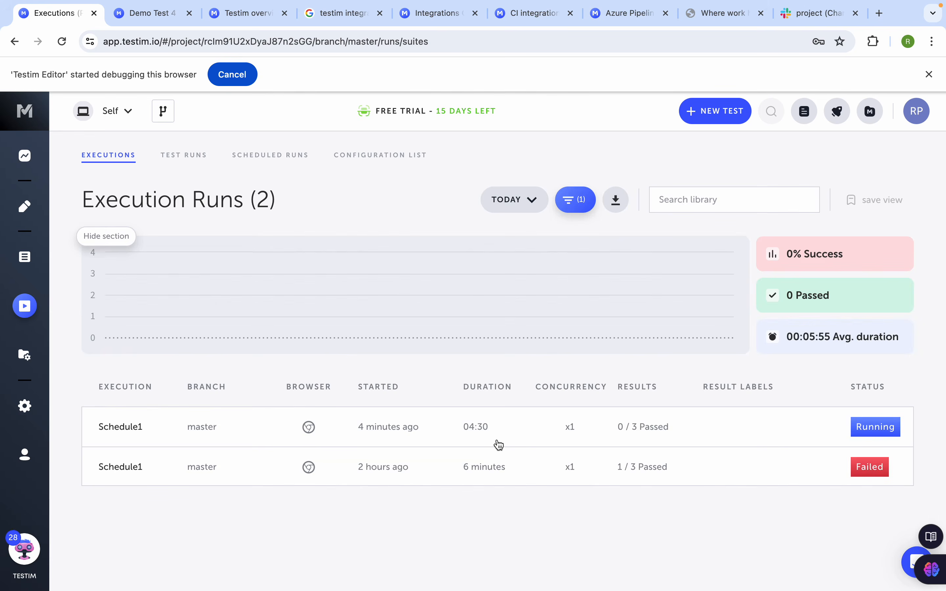
{"action": "left_click", "coordinate": [498, 438]}
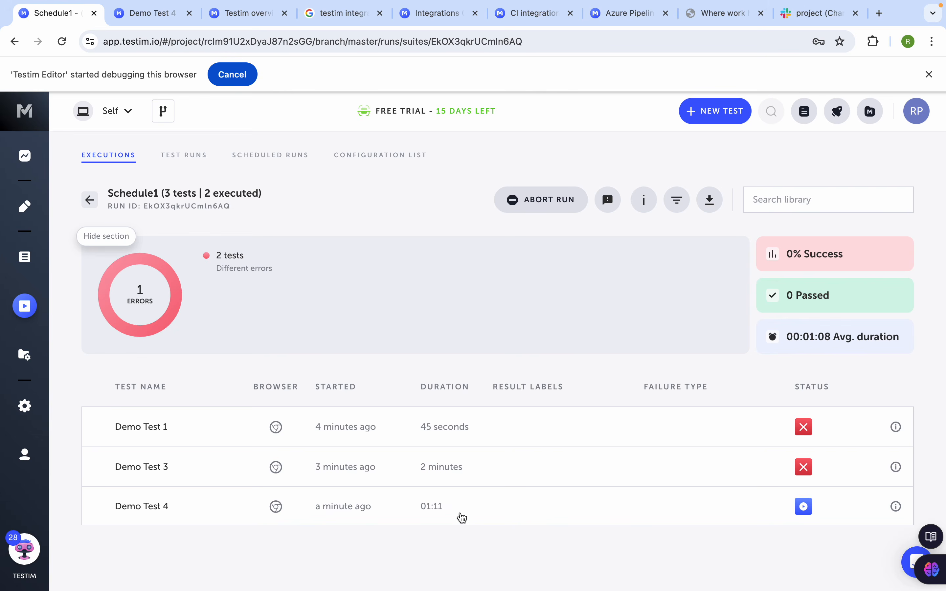
{"action": "left_click", "coordinate": [461, 517]}
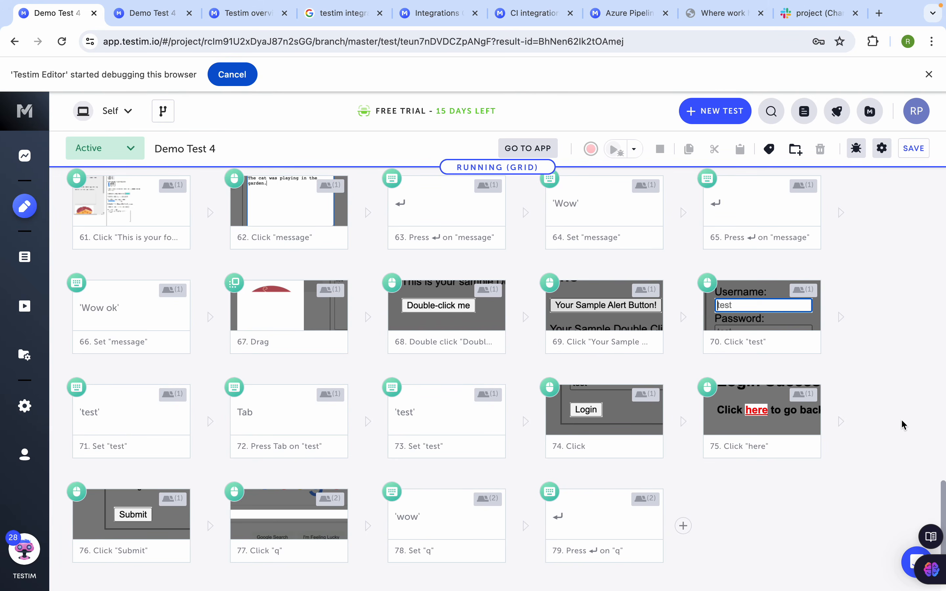
Return to the execution runs and check the final test statuses of the newest Schedule1 execution.
{"action": "left_click", "coordinate": [35, 312]}
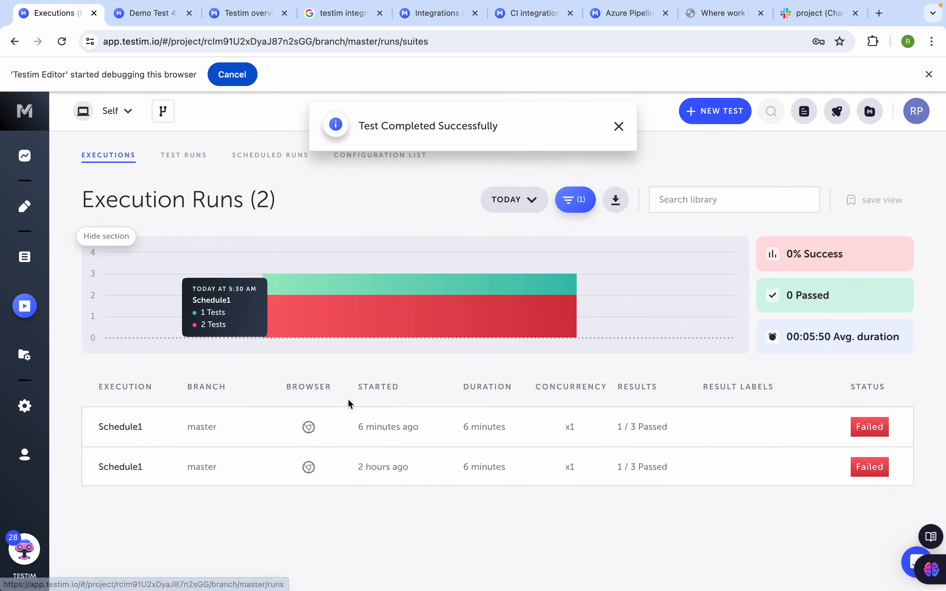
{"action": "left_click", "coordinate": [633, 438]}
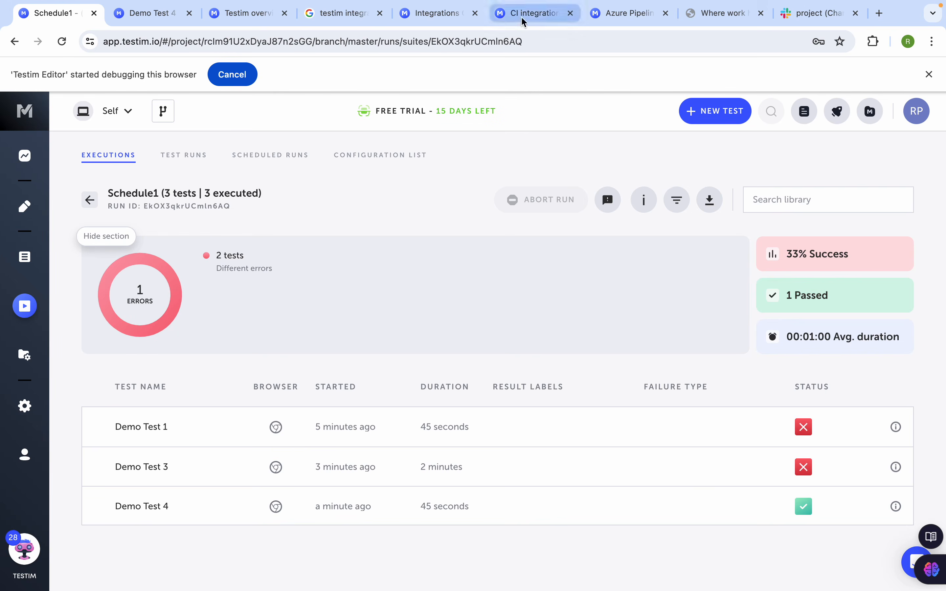
Switch to Slack's #project channel and read Testim's Schedule1 message, including the failure reasons for Demo Test 1 and Demo Test 3.
{"action": "mouse_move", "coordinate": [800, 2]}
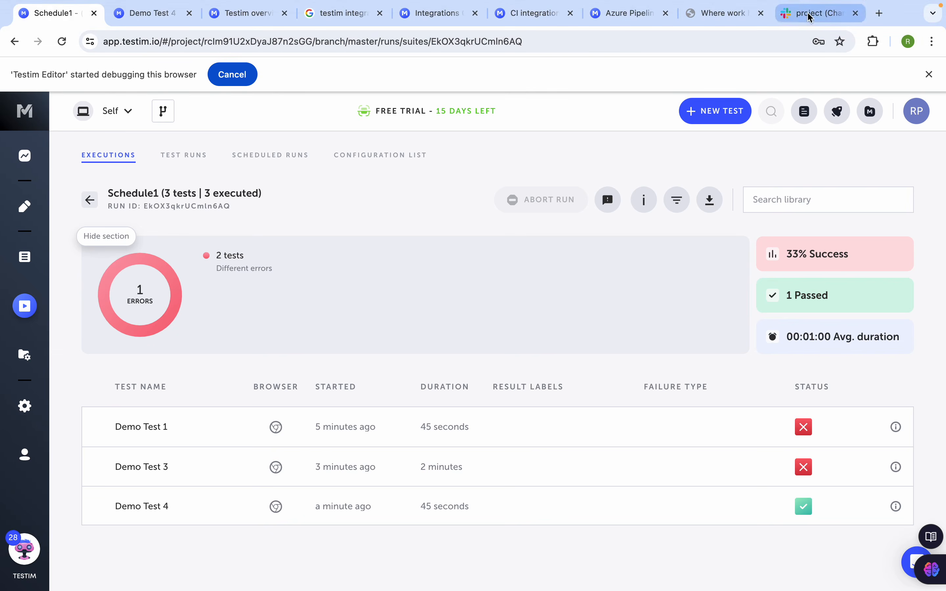
{"action": "left_click", "coordinate": [811, 15]}
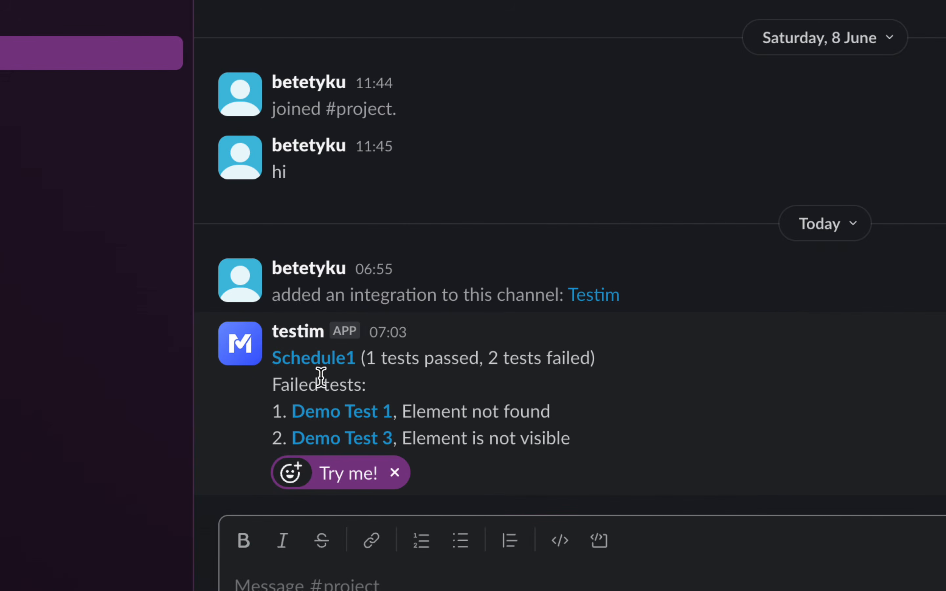
{"action": "left_click_drag", "start_coordinate": [621, 356], "coordinate": [464, 354]}
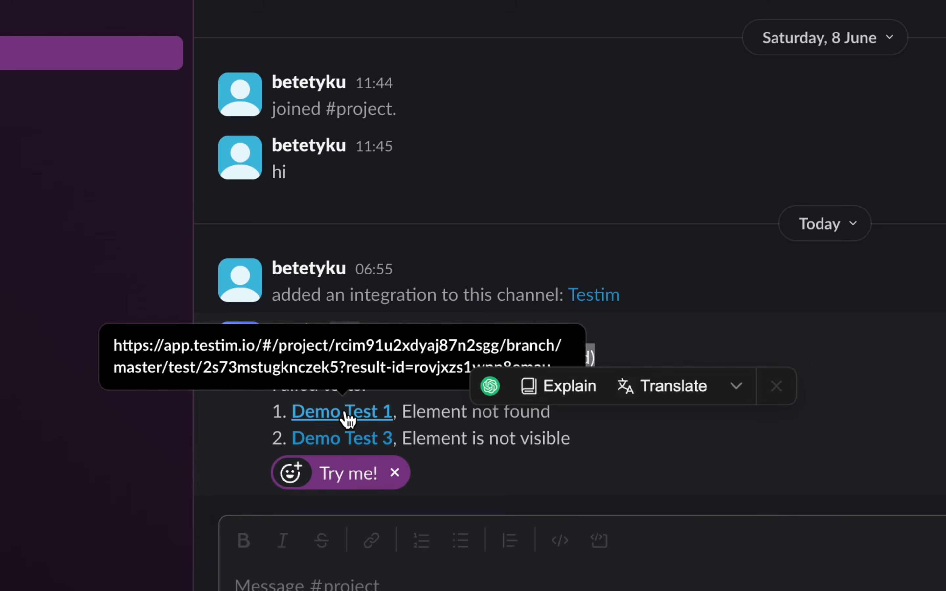
{"action": "left_click", "coordinate": [414, 414]}
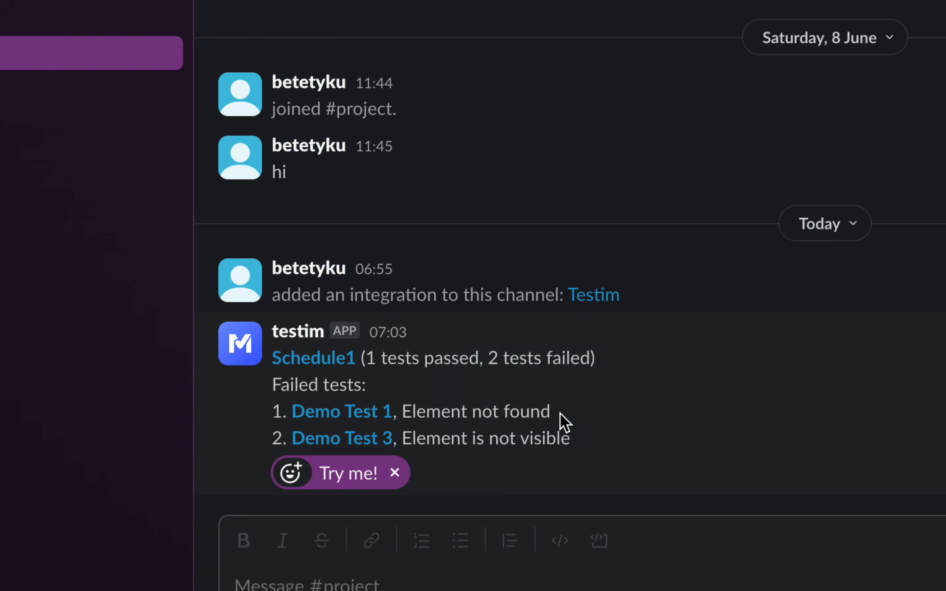
{"action": "left_click_drag", "start_coordinate": [416, 439], "coordinate": [535, 439]}
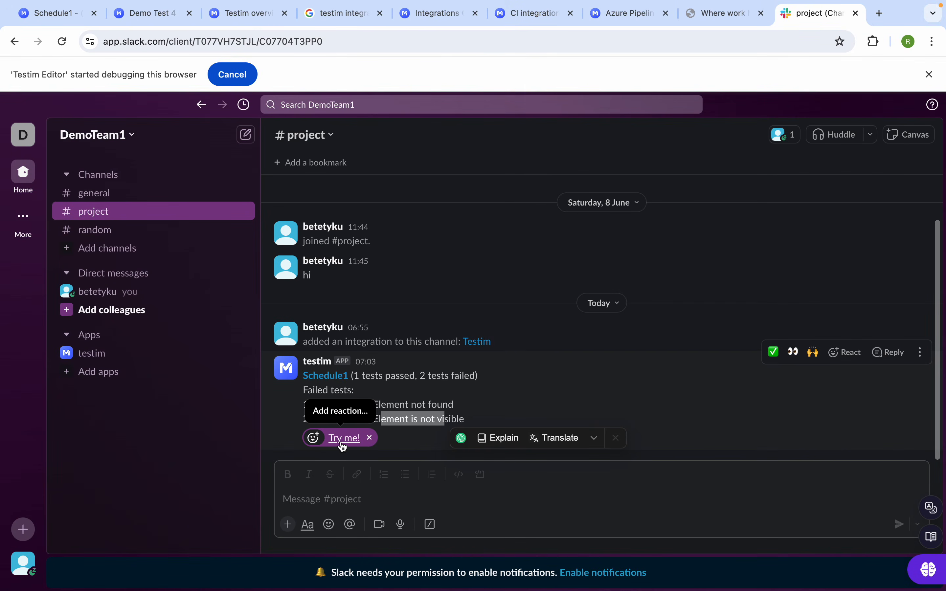
Open Demo Test 1 from the Slack message, examine its error with the baseline and result screenshots, and return to the test.
{"action": "left_click", "coordinate": [338, 407]}
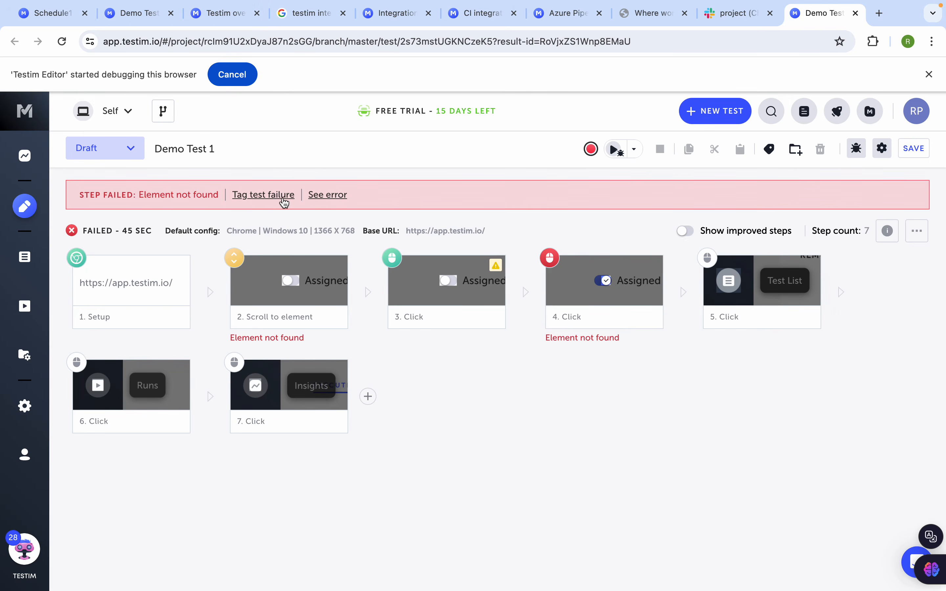
{"action": "left_click", "coordinate": [331, 198]}
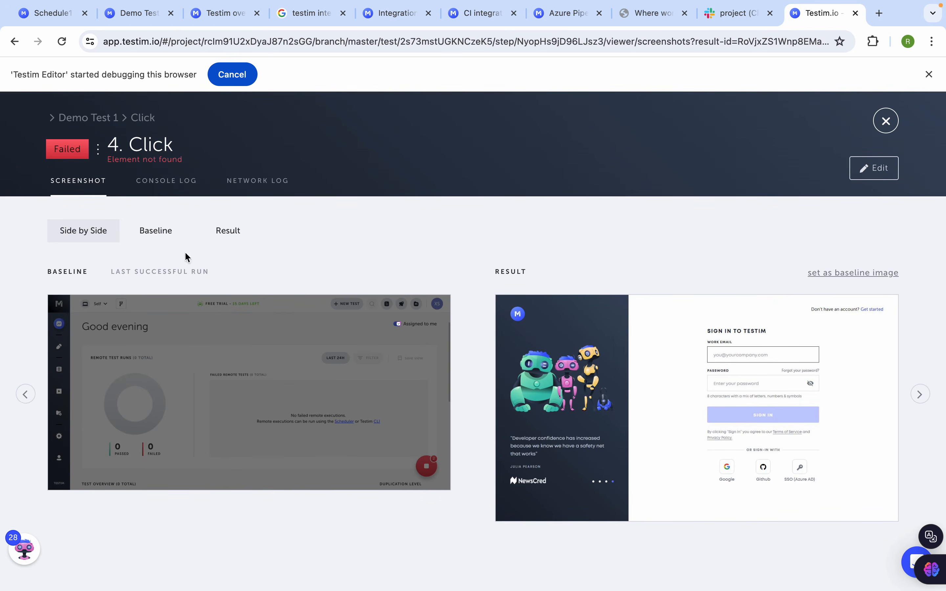
{"action": "left_click", "coordinate": [157, 230]}
{"action": "left_click", "coordinate": [230, 243]}
{"action": "left_click", "coordinate": [18, 41]}
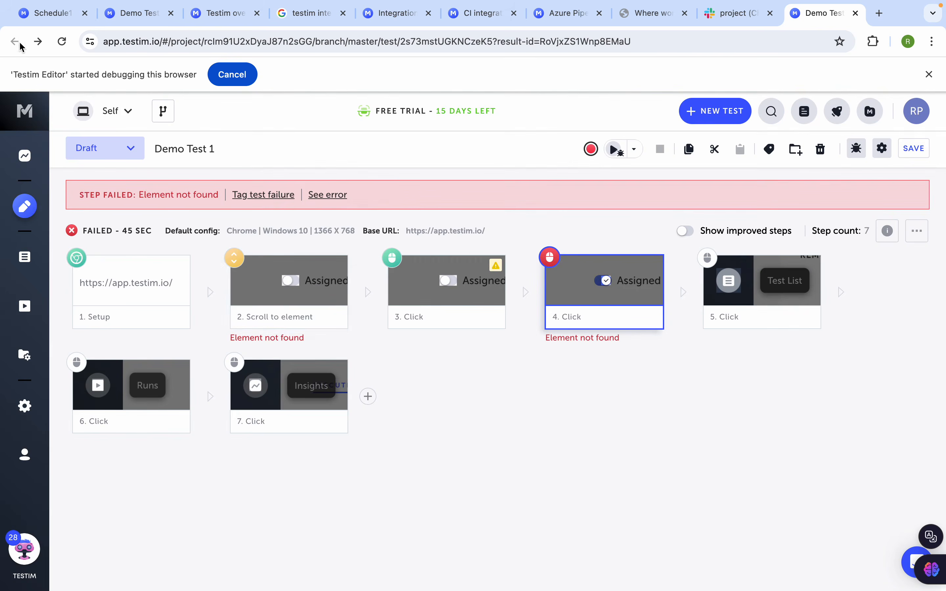
Check the failure-tagging option and the error message for the failed Demo Test 1.
{"action": "left_click", "coordinate": [269, 196]}
{"action": "left_click", "coordinate": [638, 214]}
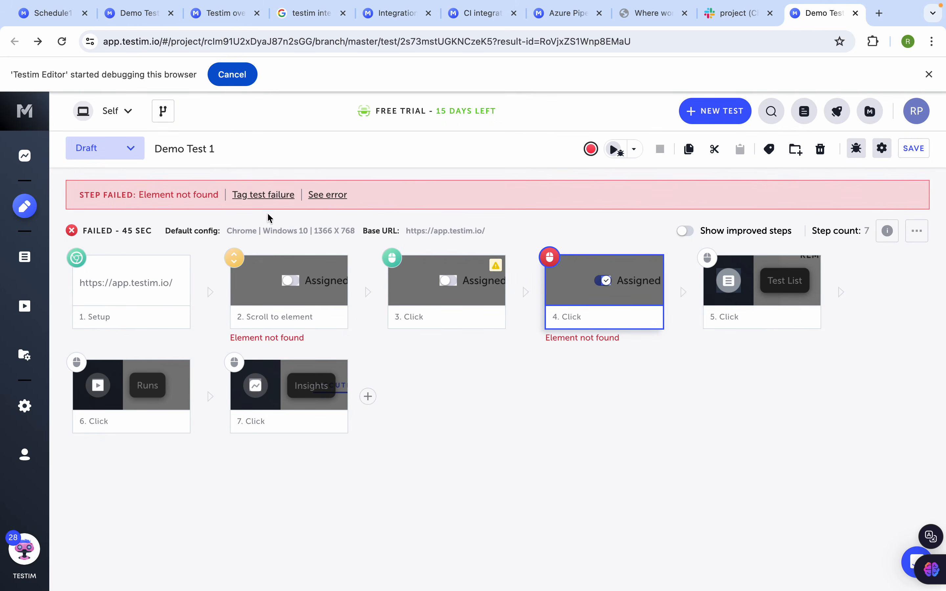
{"action": "left_click", "coordinate": [201, 195]}
{"action": "left_click", "coordinate": [576, 305]}
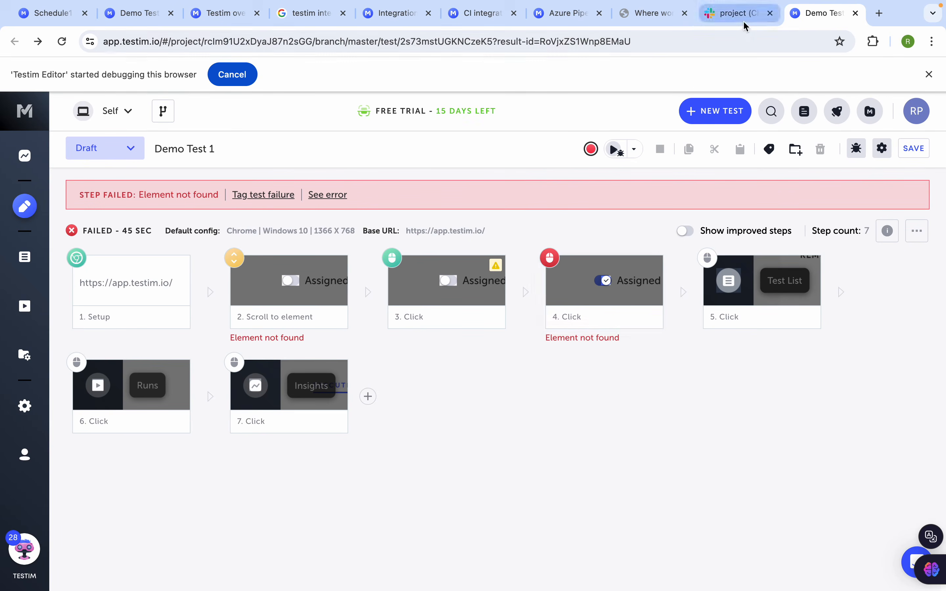
Switch back to Slack's #project channel and follow the Demo Test 3 link in the Schedule1 message.
{"action": "left_click", "coordinate": [735, 13]}
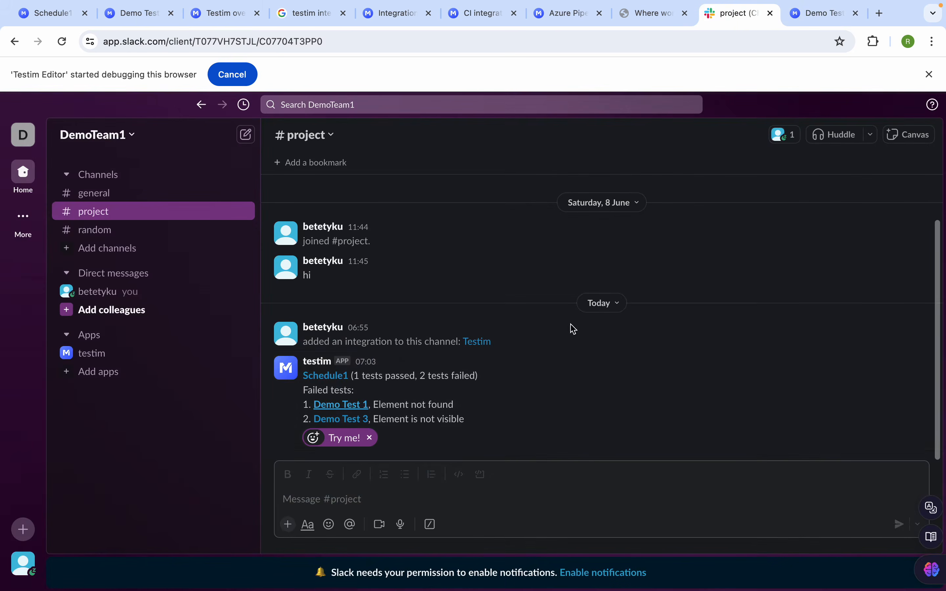
{"action": "left_click", "coordinate": [349, 421]}
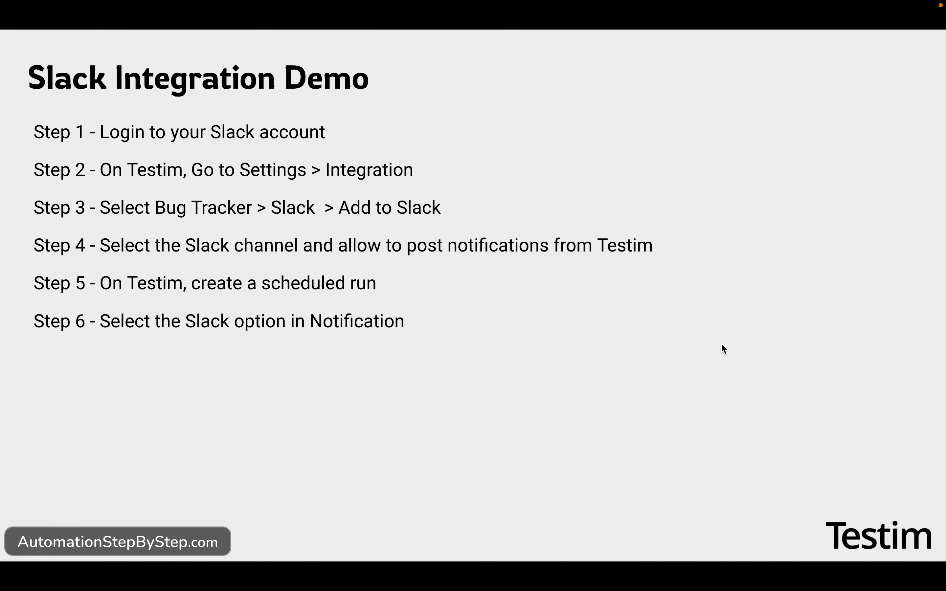
{"action": "left_click", "coordinate": [723, 345]}
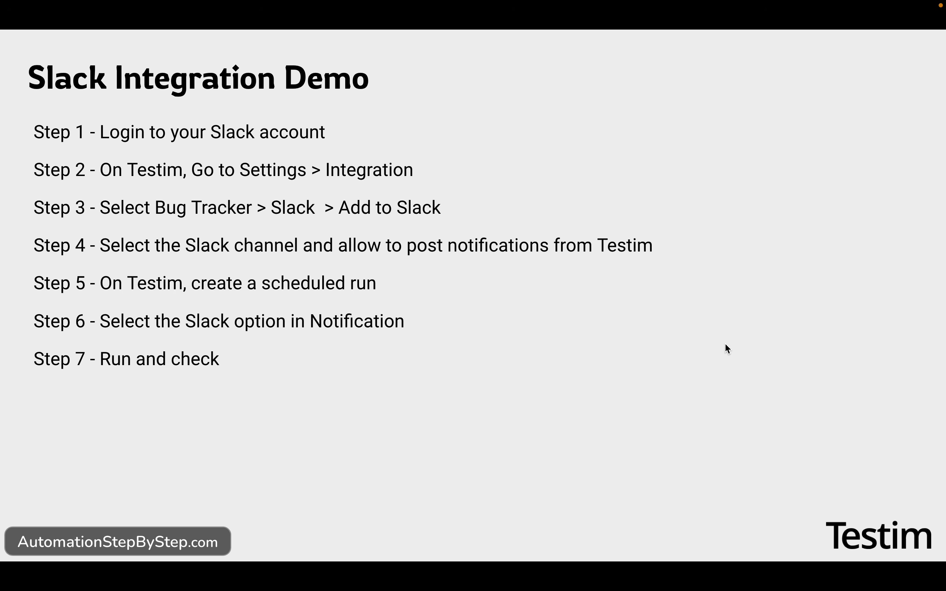